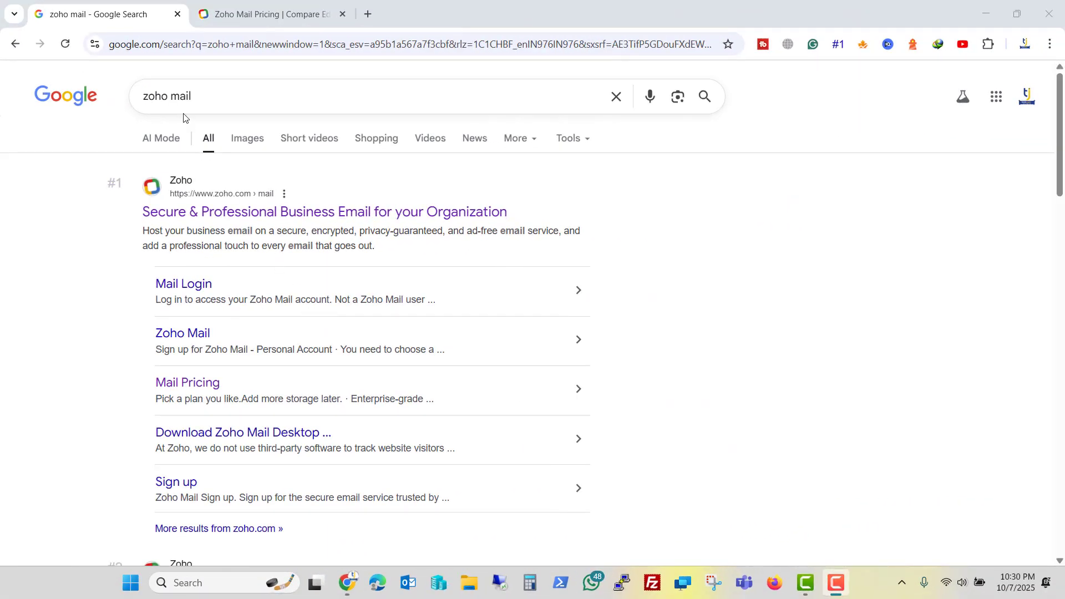
Go to the Zoho Mail pricing page and scroll through the plans to compare them.
{"action": "left_click_drag", "start_coordinate": [214, 92], "coordinate": [139, 97]}
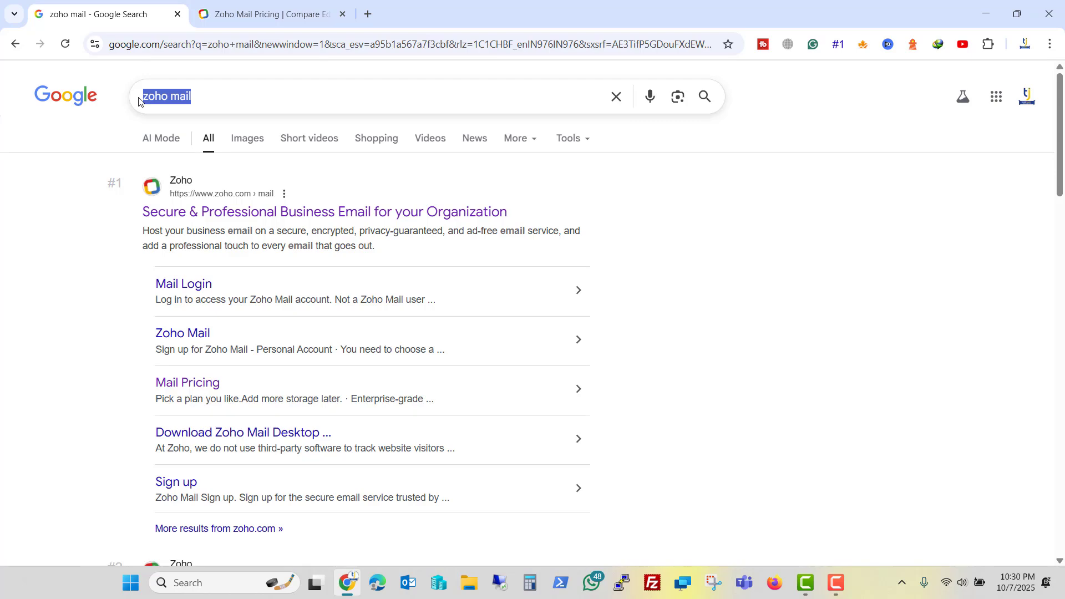
{"action": "left_click", "coordinate": [262, 14]}
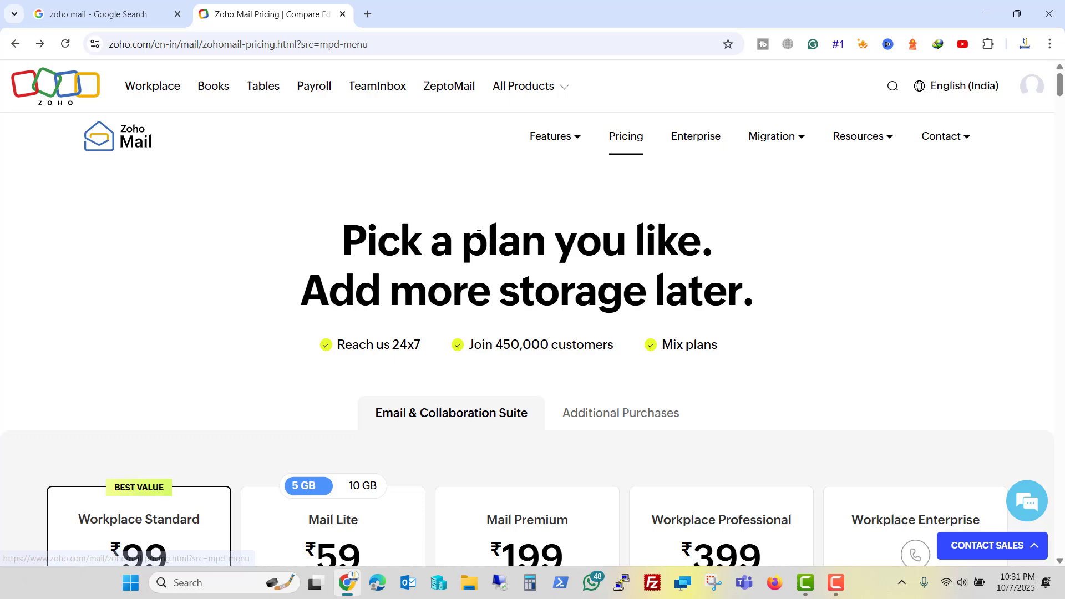
{"action": "scroll", "coordinate": [516, 228], "scroll_direction": "down", "scroll_amount": 5}
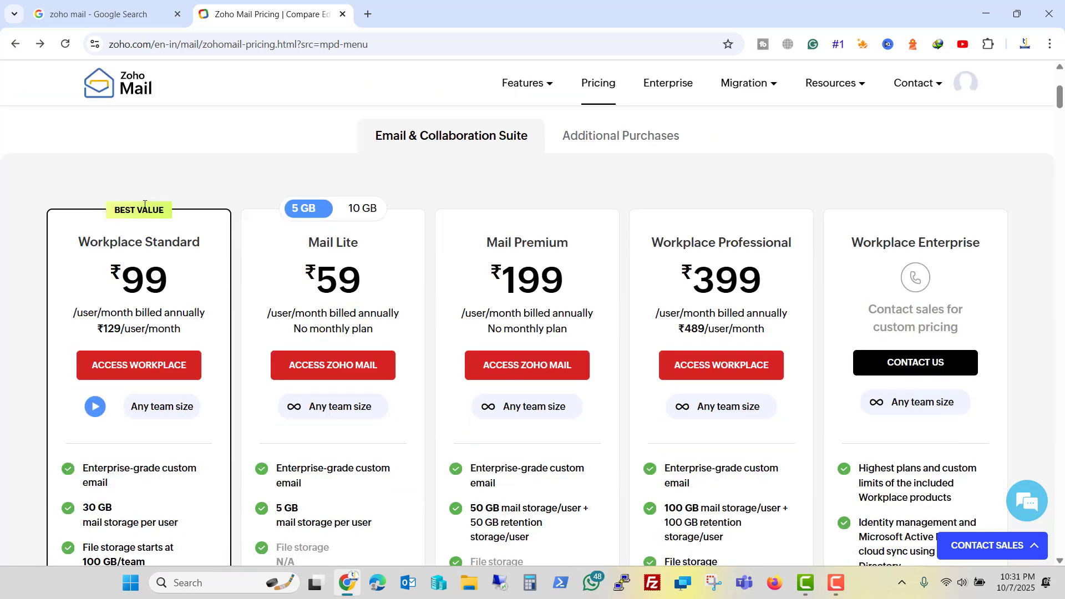
{"action": "scroll", "coordinate": [144, 205], "scroll_direction": "down", "scroll_amount": 10}
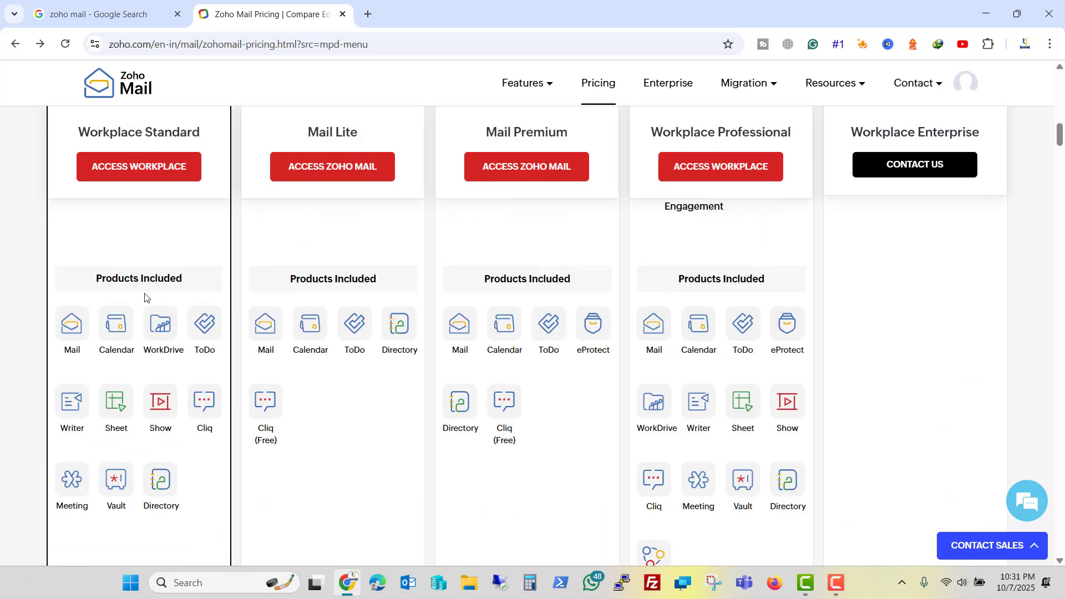
{"action": "scroll", "coordinate": [136, 300], "scroll_direction": "down", "scroll_amount": 3}
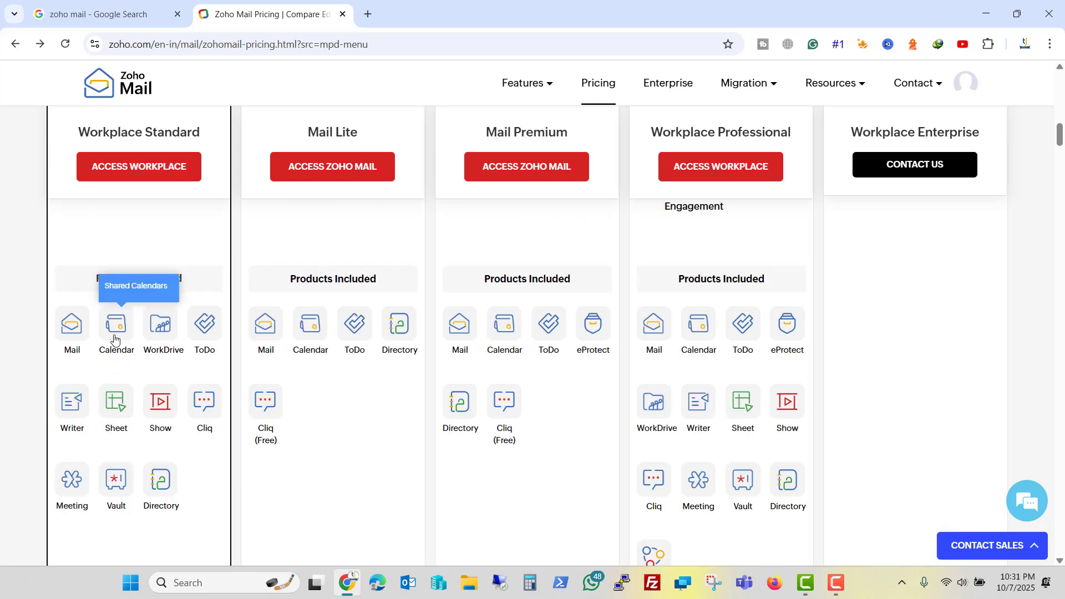
{"action": "scroll", "coordinate": [114, 361], "scroll_direction": "up", "scroll_amount": 3}
Start the Workplace Standard setup and compare monthly and yearly pricing for the ₹99 Standard plan.
{"action": "left_click", "coordinate": [134, 176]}
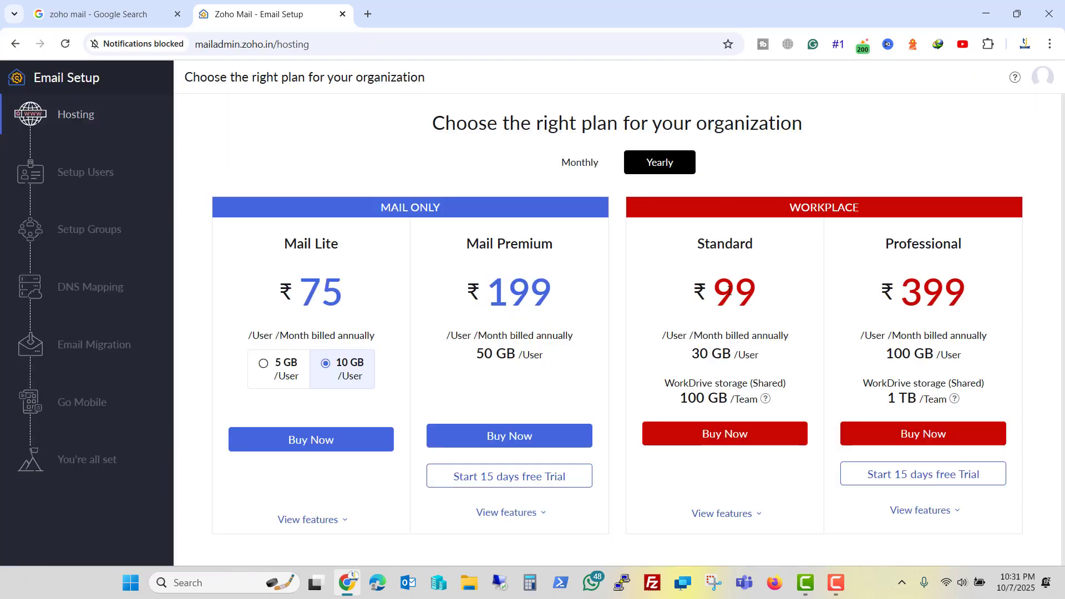
{"action": "left_click_drag", "start_coordinate": [712, 294], "coordinate": [752, 294]}
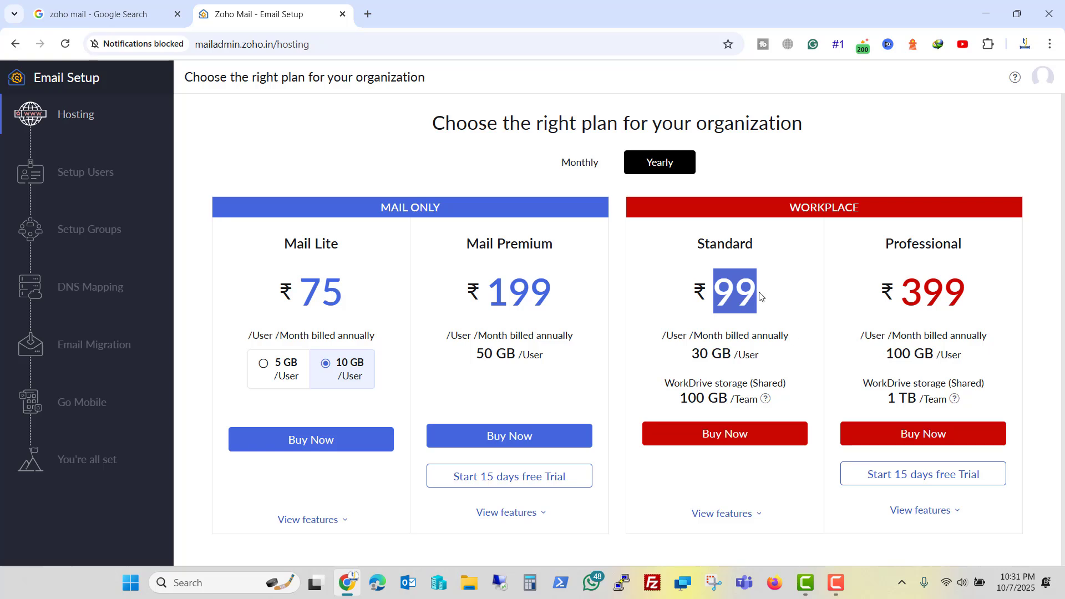
{"action": "left_click", "coordinate": [579, 164]}
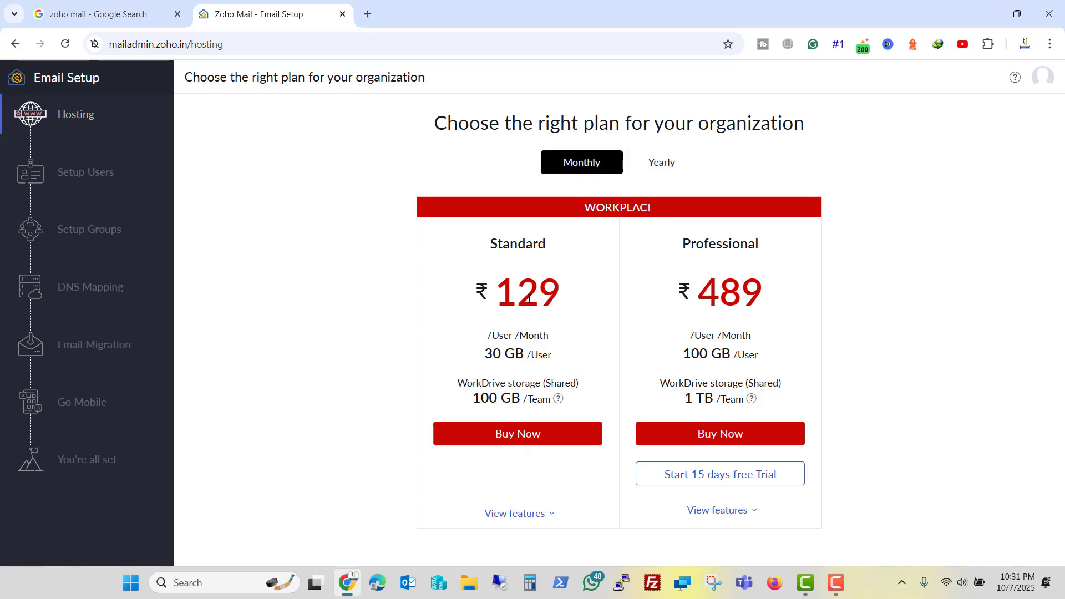
{"action": "left_click", "coordinate": [659, 163]}
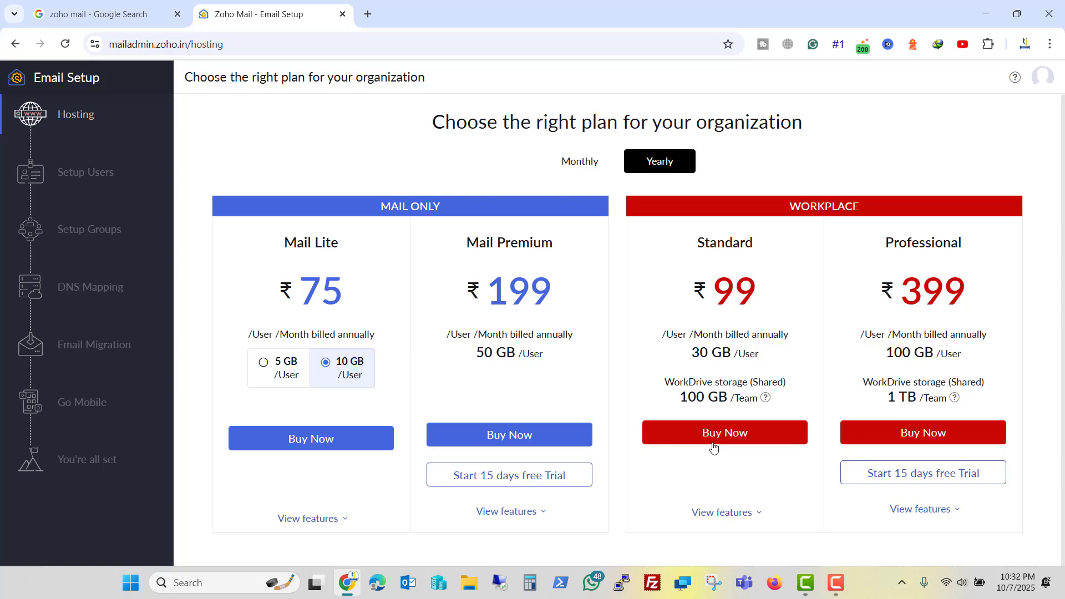
Review the Standard plan's features, including the 10-participant meeting limit, and buy it yearly.
{"action": "scroll", "coordinate": [715, 440], "scroll_direction": "down", "scroll_amount": 3}
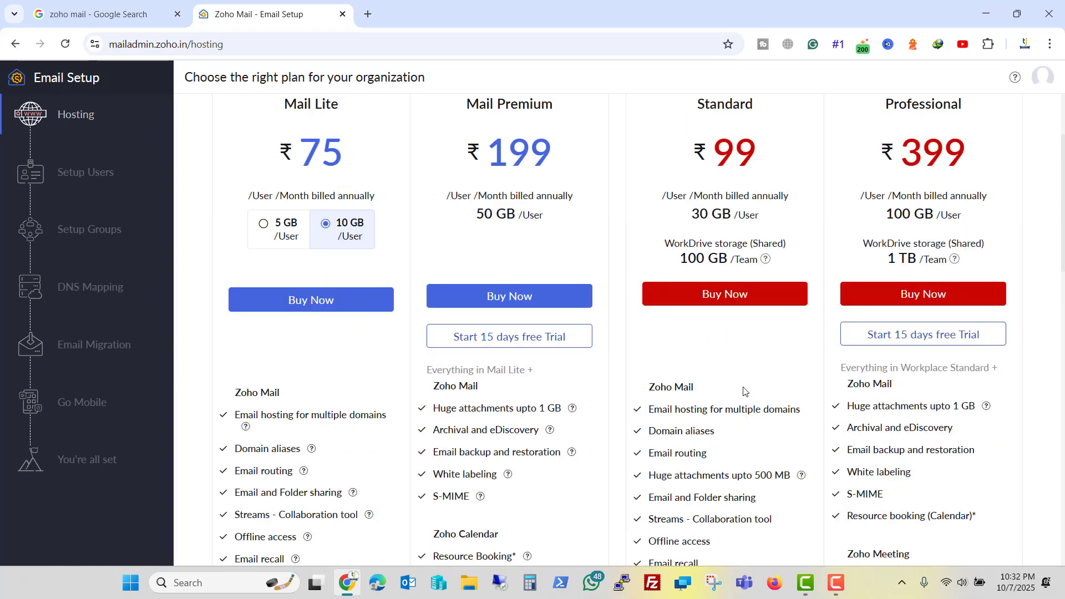
{"action": "scroll", "coordinate": [745, 391], "scroll_direction": "down", "scroll_amount": 2}
{"action": "scroll", "coordinate": [745, 391], "scroll_direction": "down", "scroll_amount": 15}
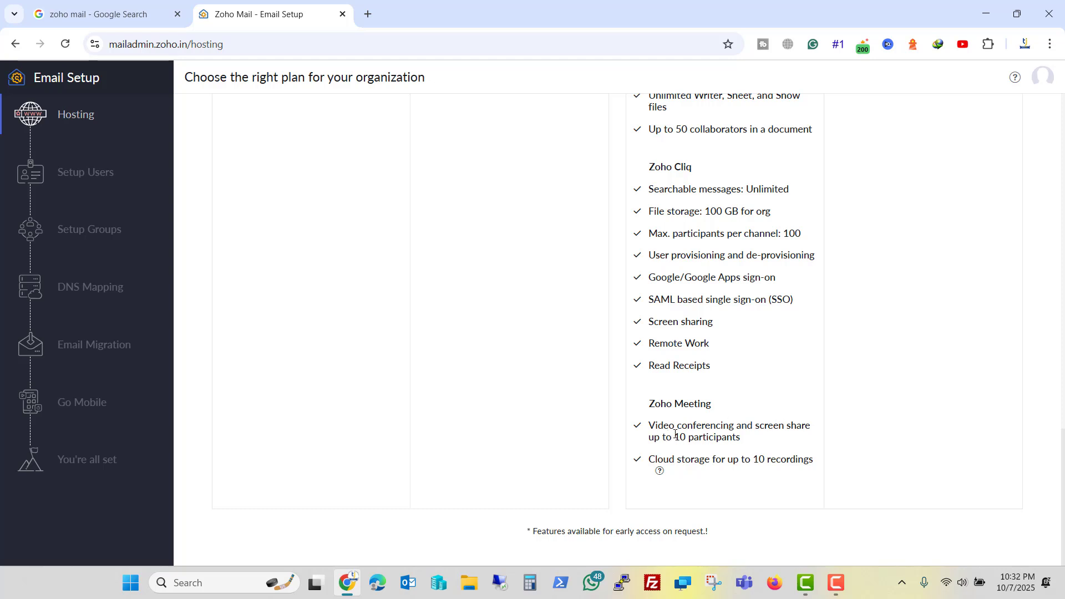
{"action": "left_click_drag", "start_coordinate": [675, 438], "coordinate": [742, 438]}
{"action": "left_click", "coordinate": [767, 405]}
{"action": "scroll", "coordinate": [685, 443], "scroll_direction": "up", "scroll_amount": 15}
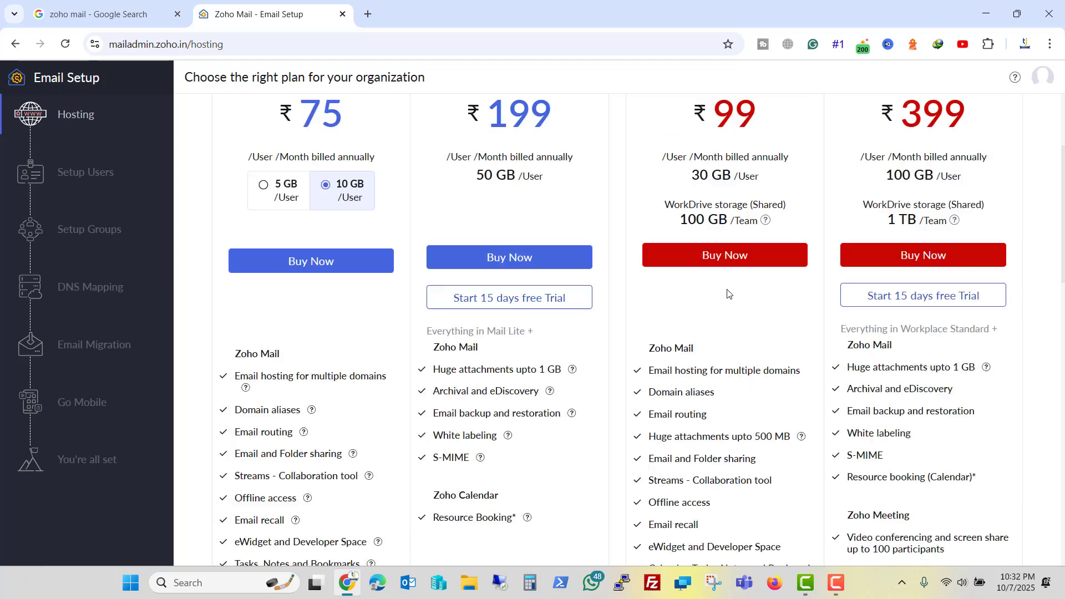
{"action": "left_click", "coordinate": [722, 265]}
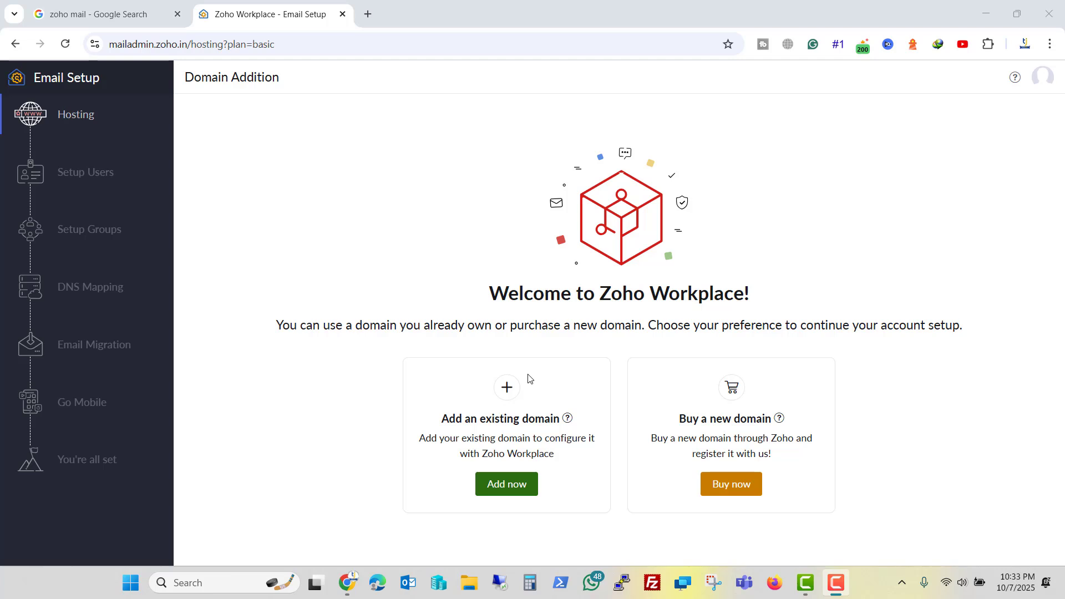
Add the existing domain techijack.com for Techijack with industry IT Hardware & IT Related Services.
{"action": "left_click", "coordinate": [503, 486]}
{"action": "type", "text": "tec"}
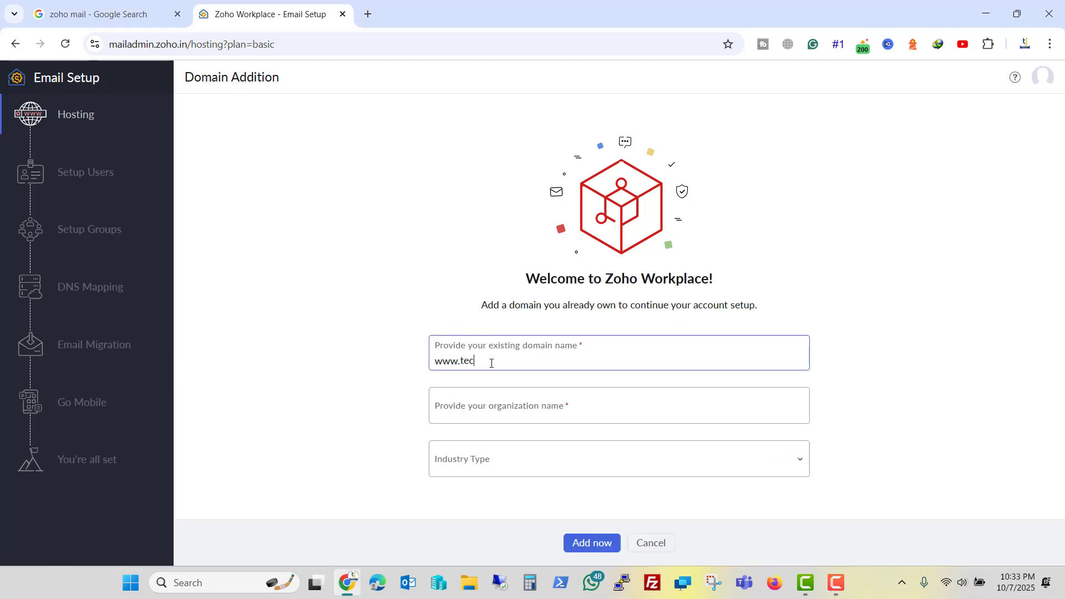
{"action": "type", "text": "hijack.com"}
{"action": "left_click", "coordinate": [491, 472]}
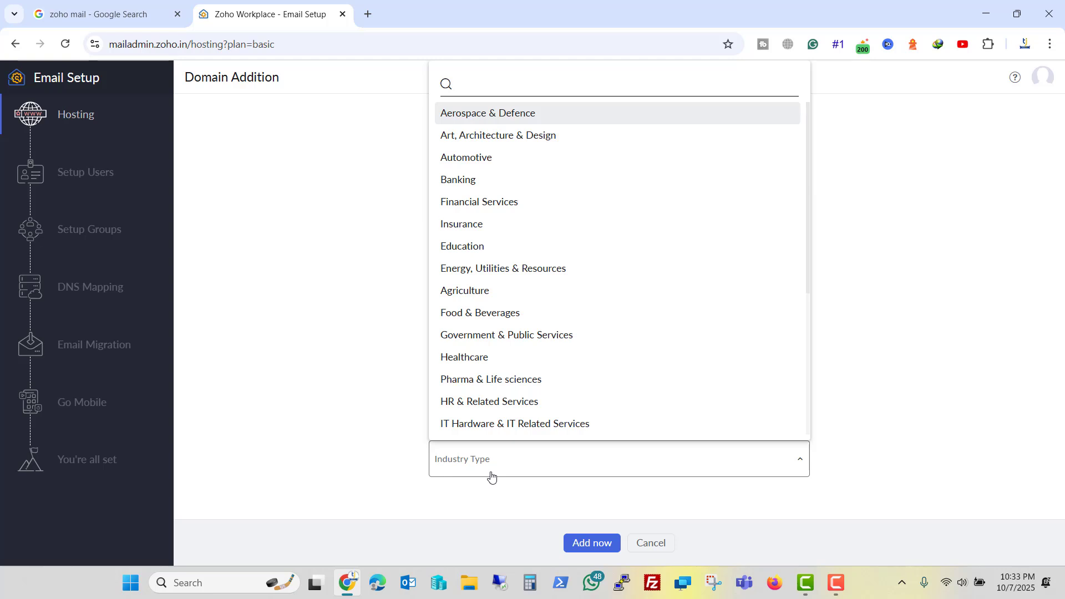
{"action": "left_click", "coordinate": [494, 423]}
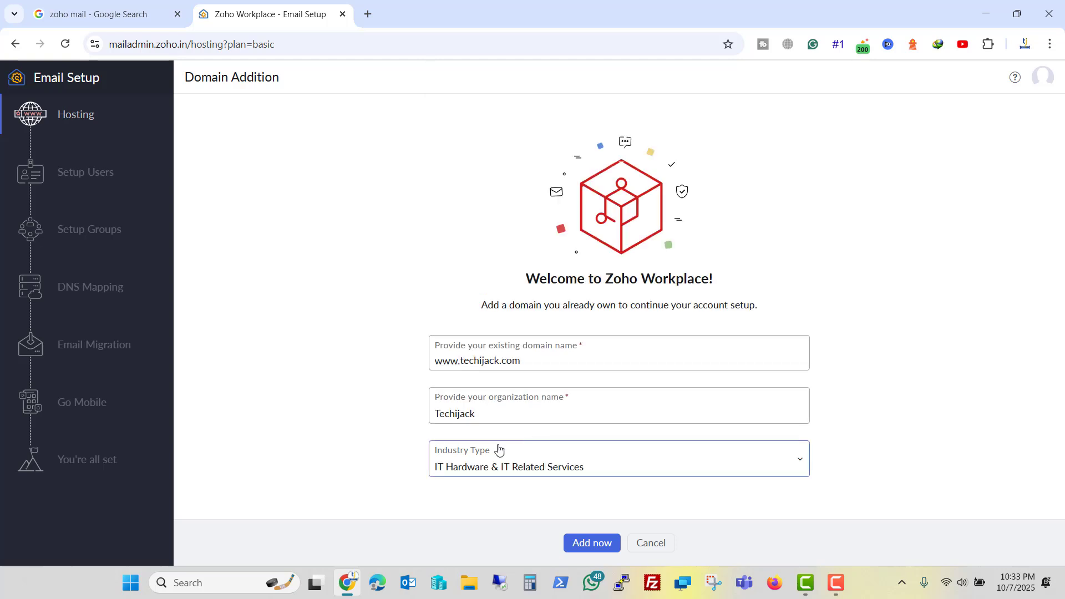
{"action": "left_click", "coordinate": [592, 544]}
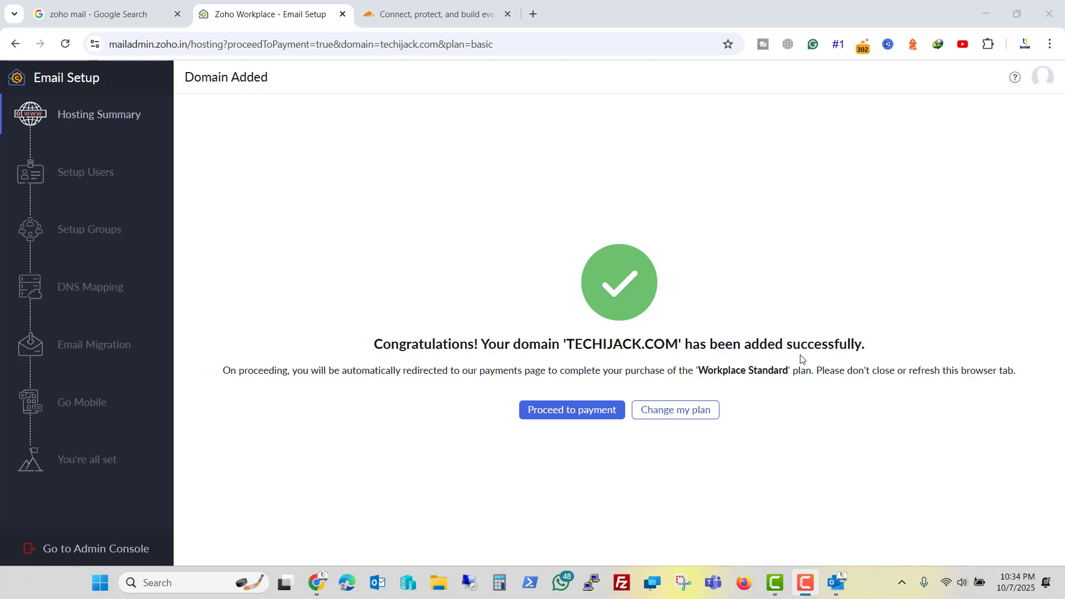
Bring up Outlook and look through recent messages in the Microsoft 365 account's inbox.
{"action": "left_click", "coordinate": [838, 585]}
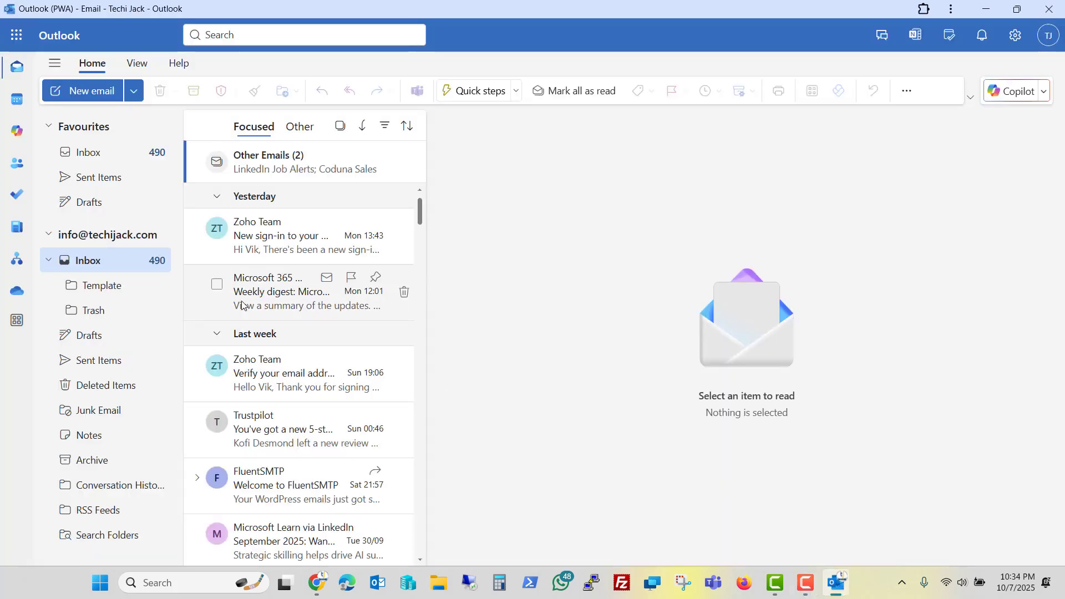
{"action": "left_click", "coordinate": [93, 265]}
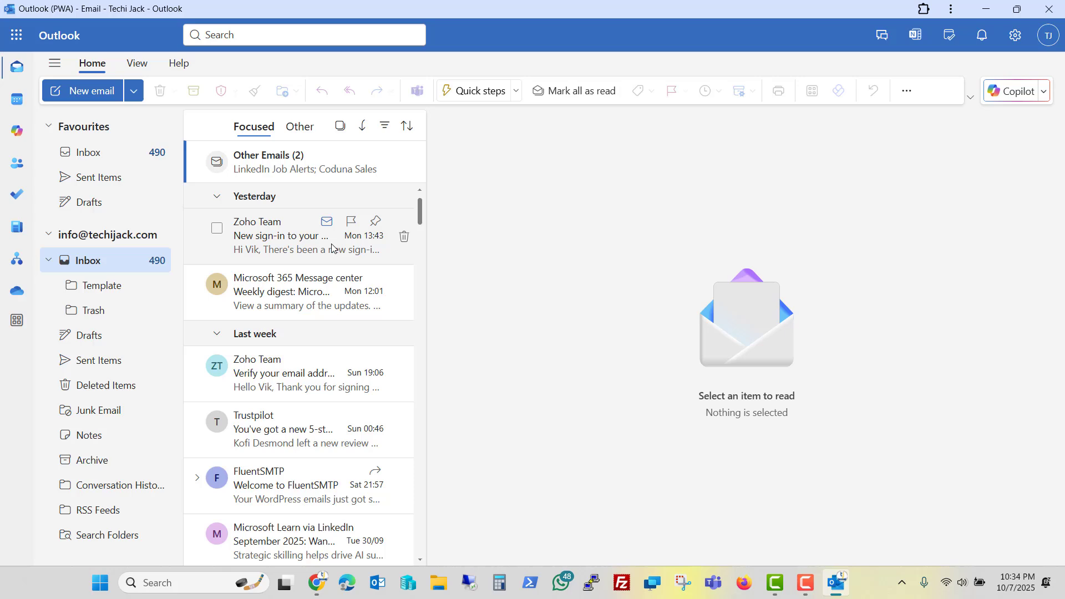
{"action": "scroll", "coordinate": [335, 294], "scroll_direction": "down", "scroll_amount": 10}
{"action": "scroll", "coordinate": [336, 299], "scroll_direction": "up", "scroll_amount": 4}
{"action": "scroll", "coordinate": [336, 303], "scroll_direction": "up", "scroll_amount": 6}
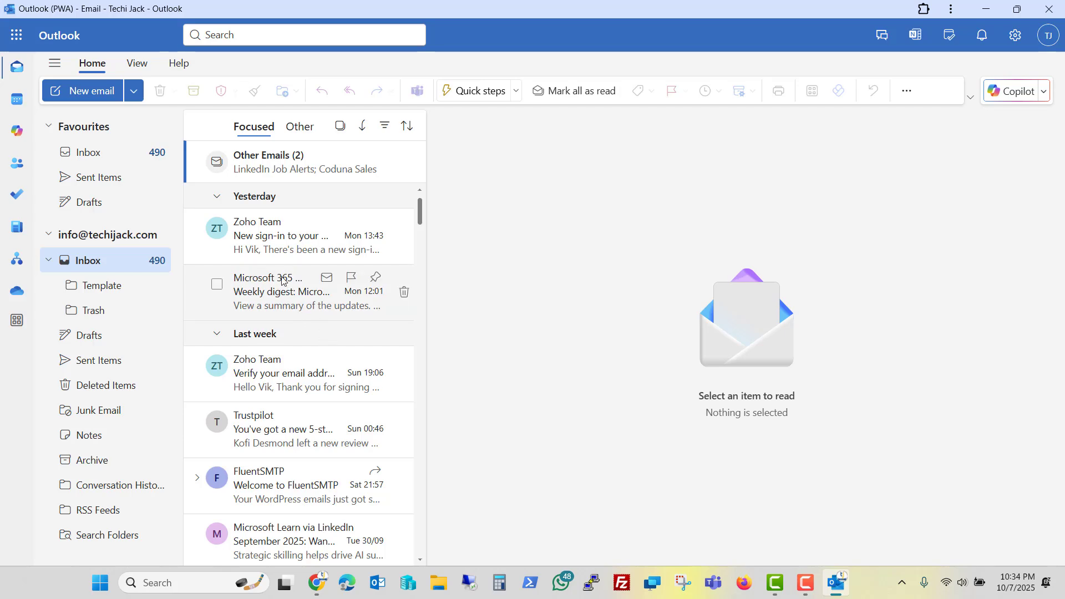
Pay for a one-year Workplace Standard subscription for 1 user, then return to Zoho Workplace.
{"action": "left_click", "coordinate": [837, 582]}
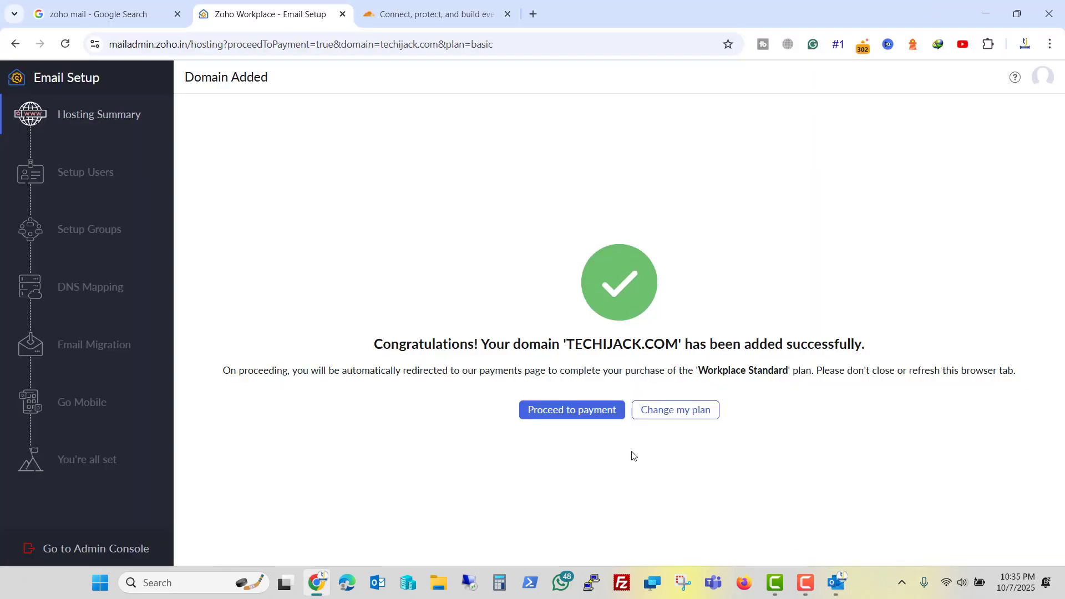
{"action": "left_click", "coordinate": [561, 412]}
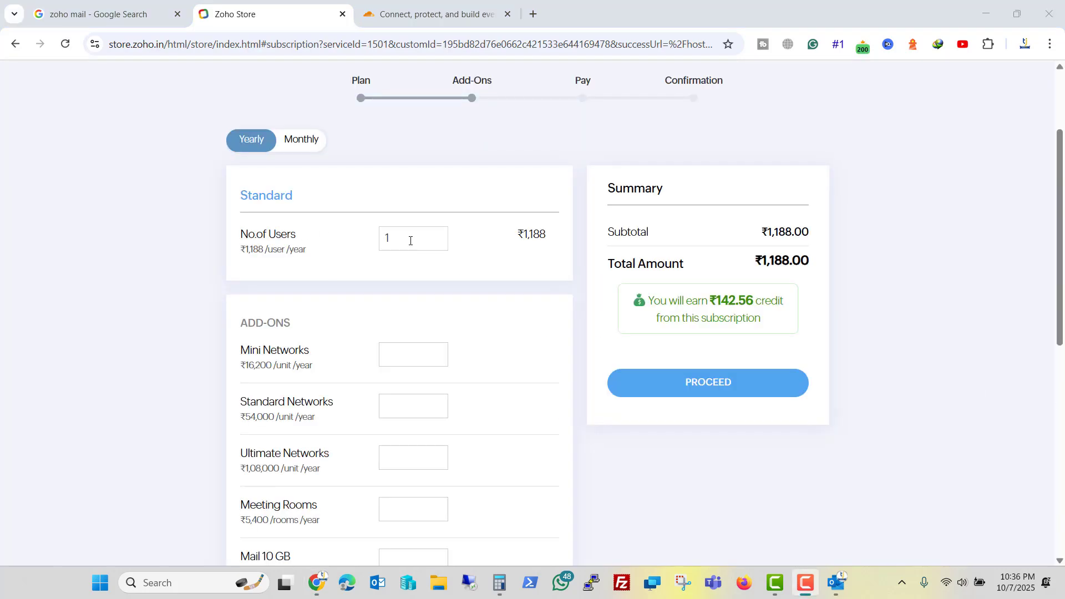
{"action": "left_click", "coordinate": [410, 240]}
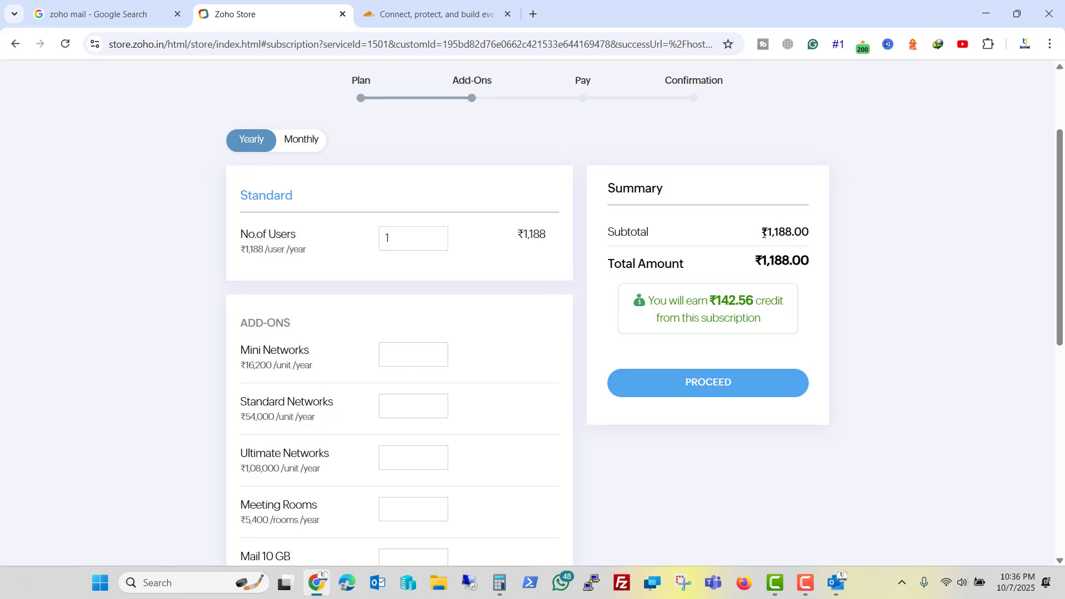
{"action": "left_click", "coordinate": [702, 391]}
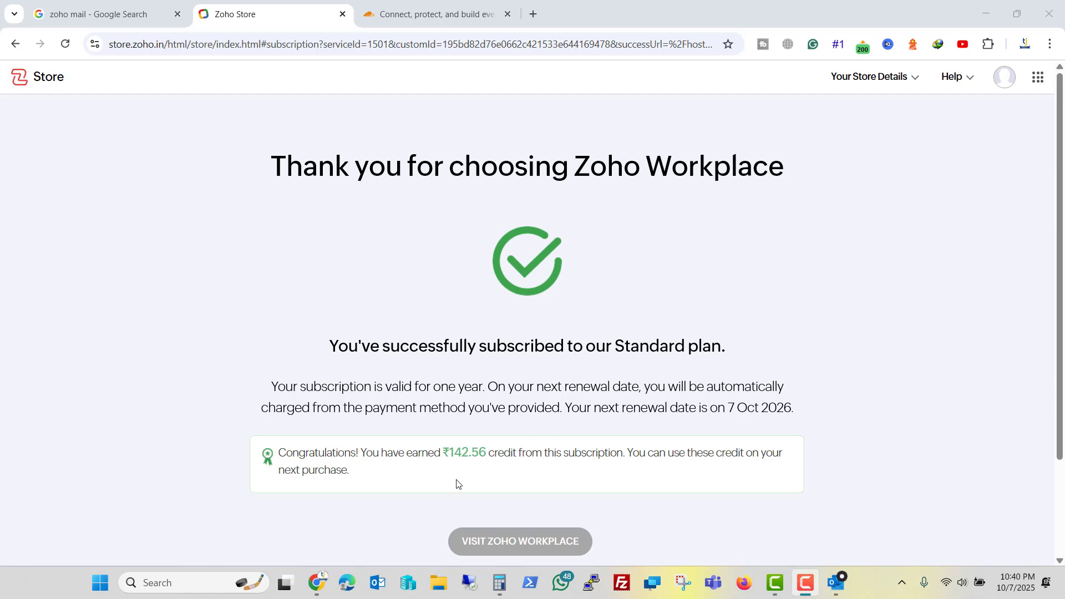
{"action": "left_click", "coordinate": [513, 547]}
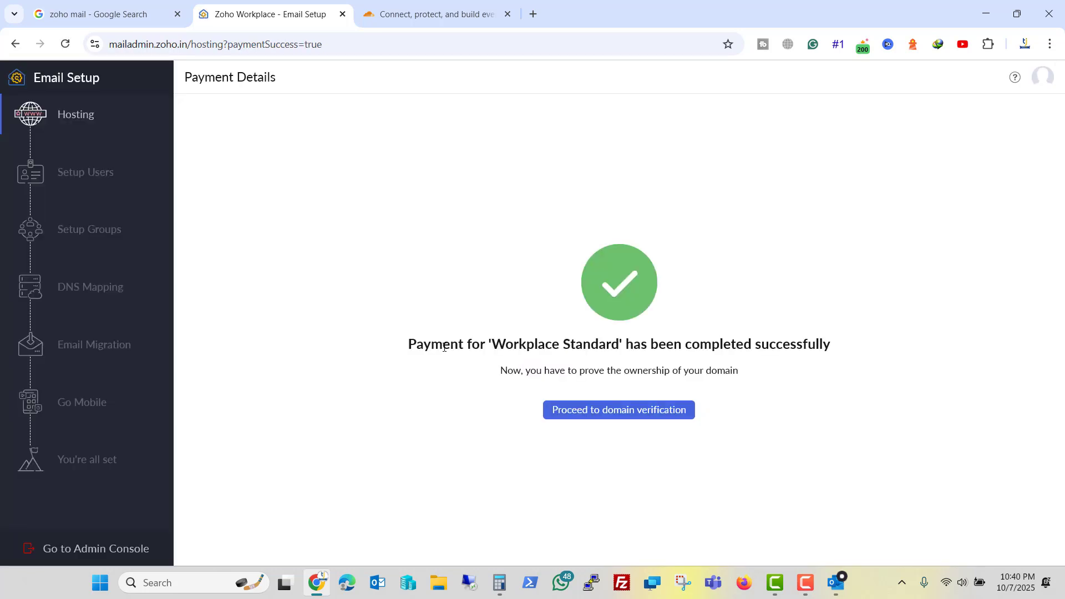
Start domain verification for techijack.com and copy its TXT verification value.
{"action": "left_click", "coordinate": [623, 416]}
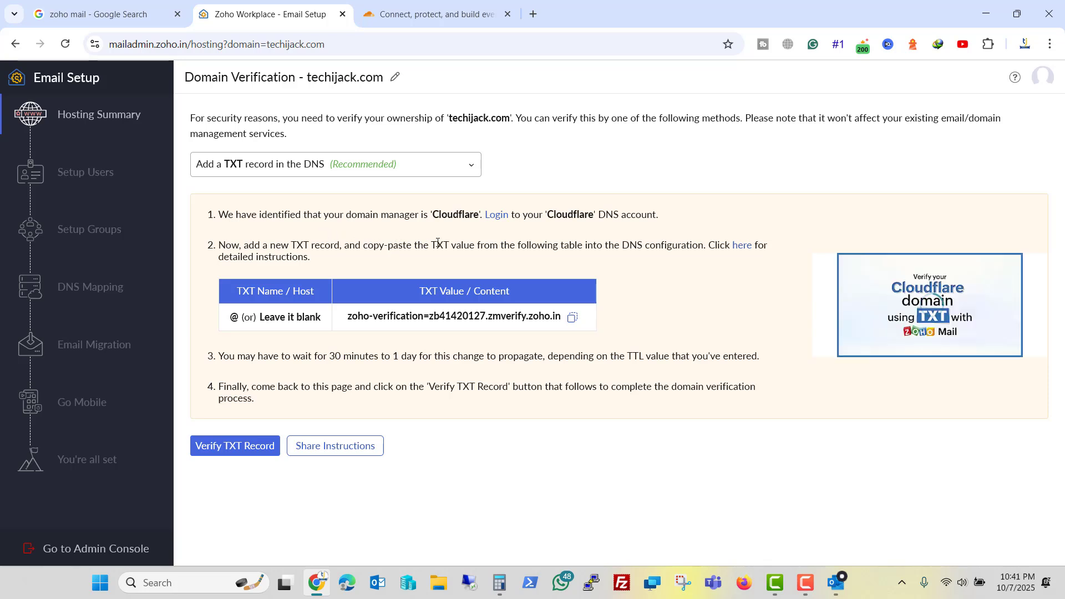
{"action": "left_click", "coordinate": [572, 317]}
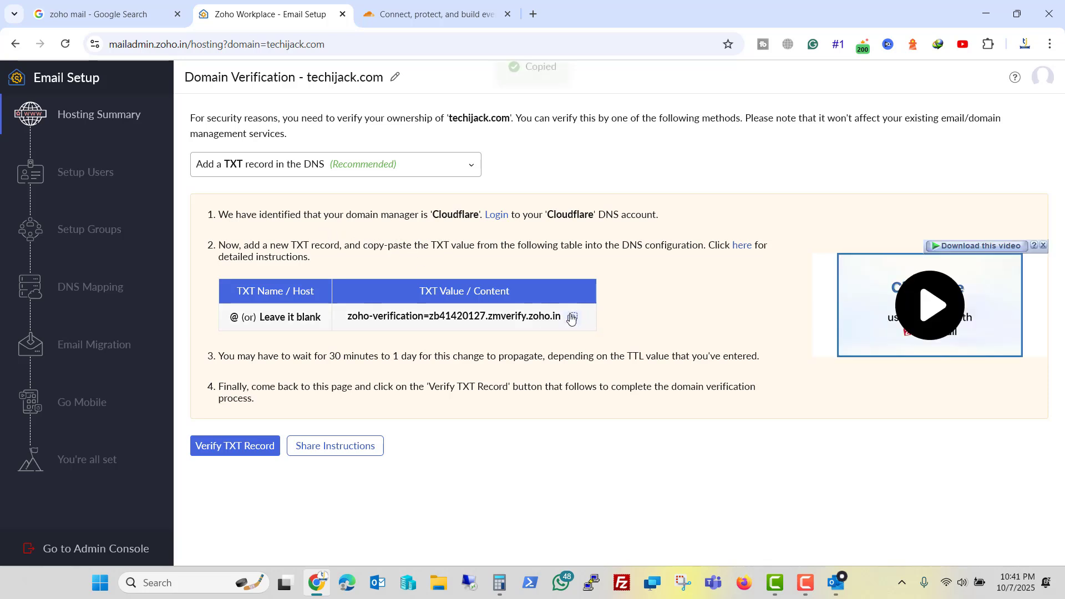
Save the pasted zoho-verification TXT record in Cloudflare's DNS records for techijack.com.
{"action": "left_click", "coordinate": [433, 15]}
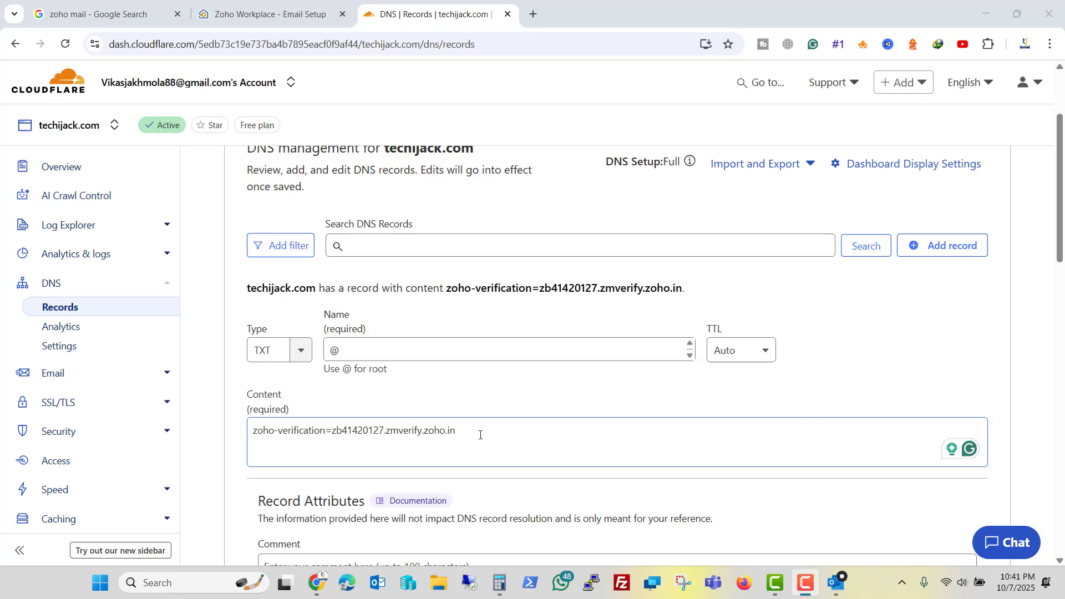
{"action": "left_click_drag", "start_coordinate": [480, 435], "coordinate": [269, 431]}
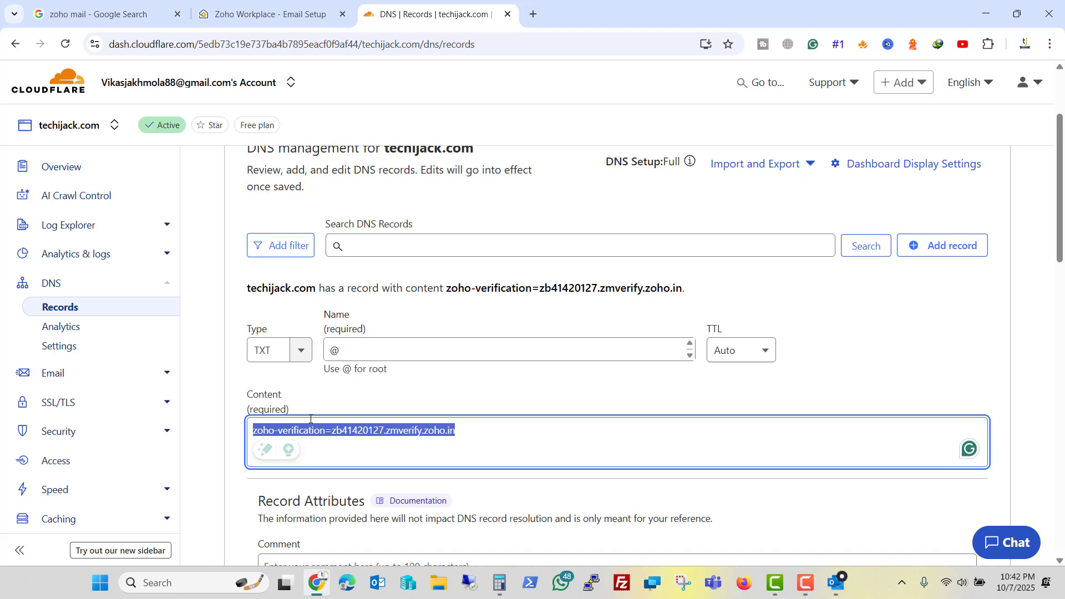
{"action": "left_click", "coordinate": [452, 392]}
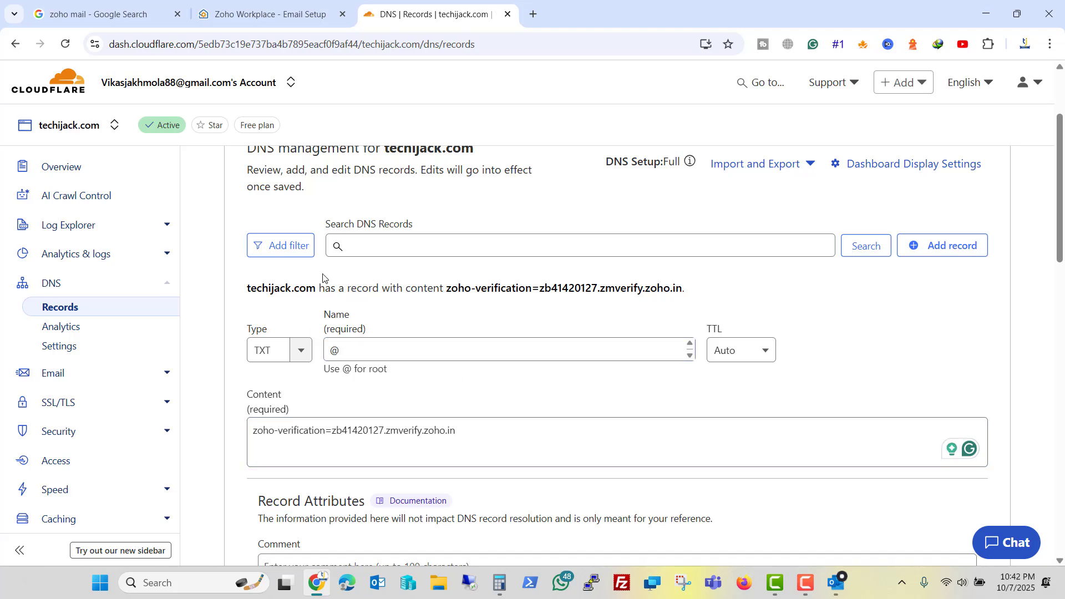
{"action": "scroll", "coordinate": [419, 197], "scroll_direction": "up", "scroll_amount": 1}
{"action": "scroll", "coordinate": [422, 200], "scroll_direction": "down", "scroll_amount": 3}
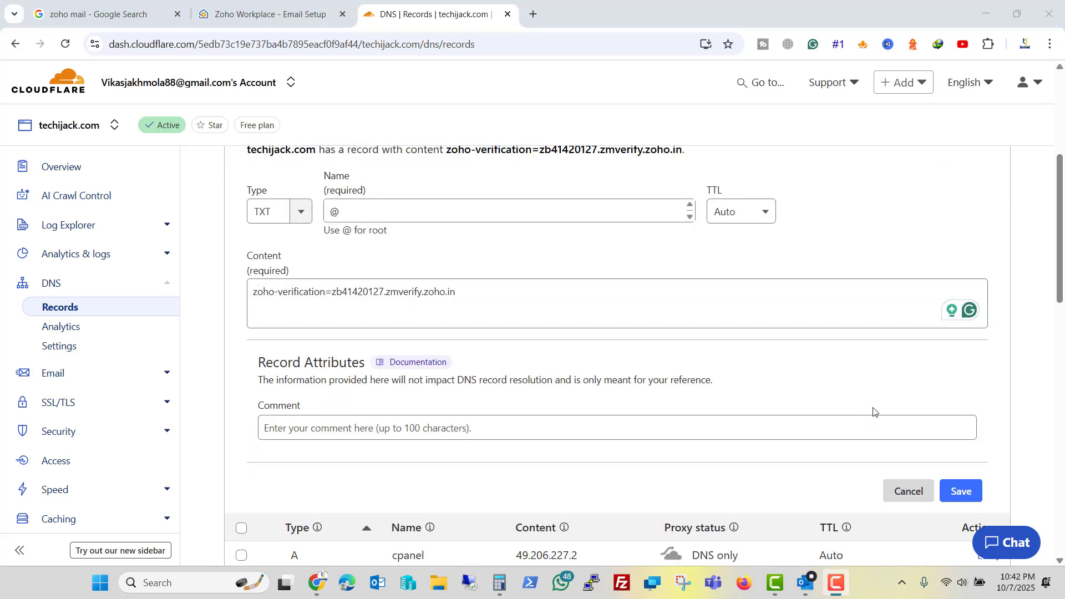
{"action": "left_click", "coordinate": [963, 491]}
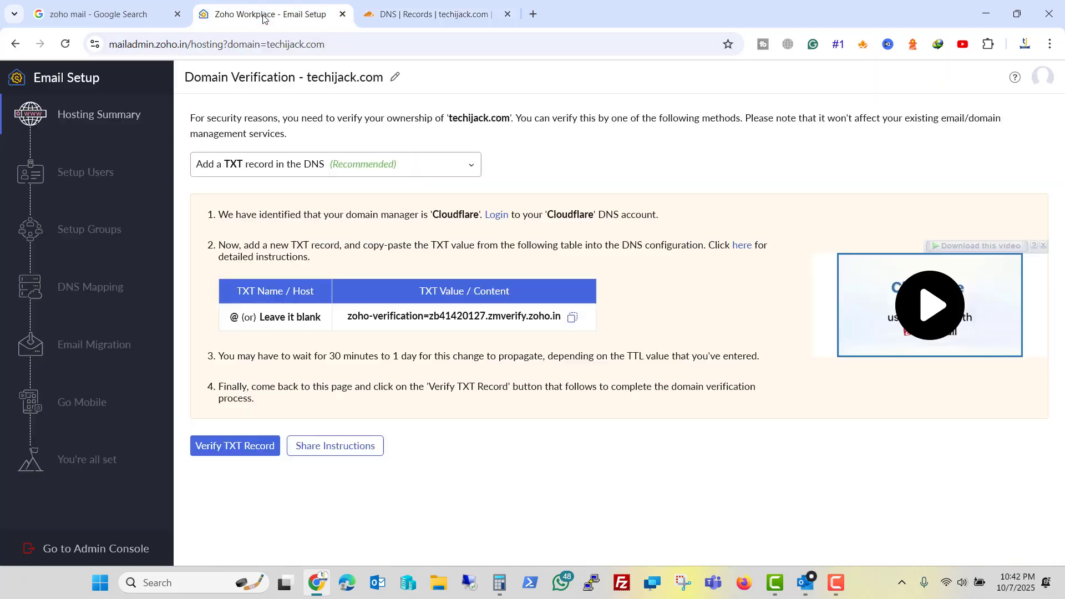
{"action": "left_click", "coordinate": [266, 17]}
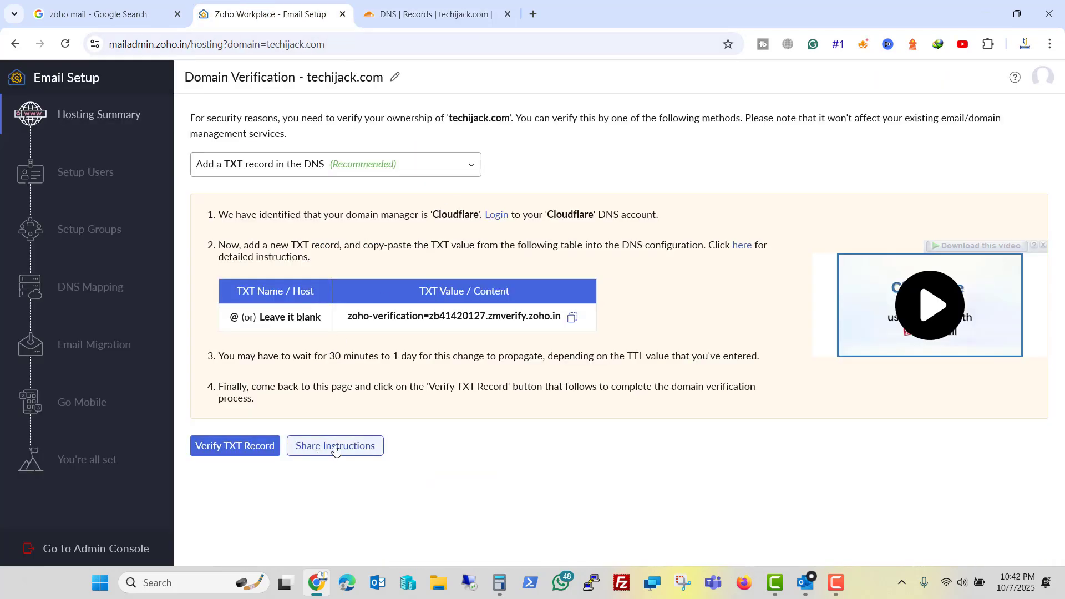
{"action": "left_click", "coordinate": [260, 448]}
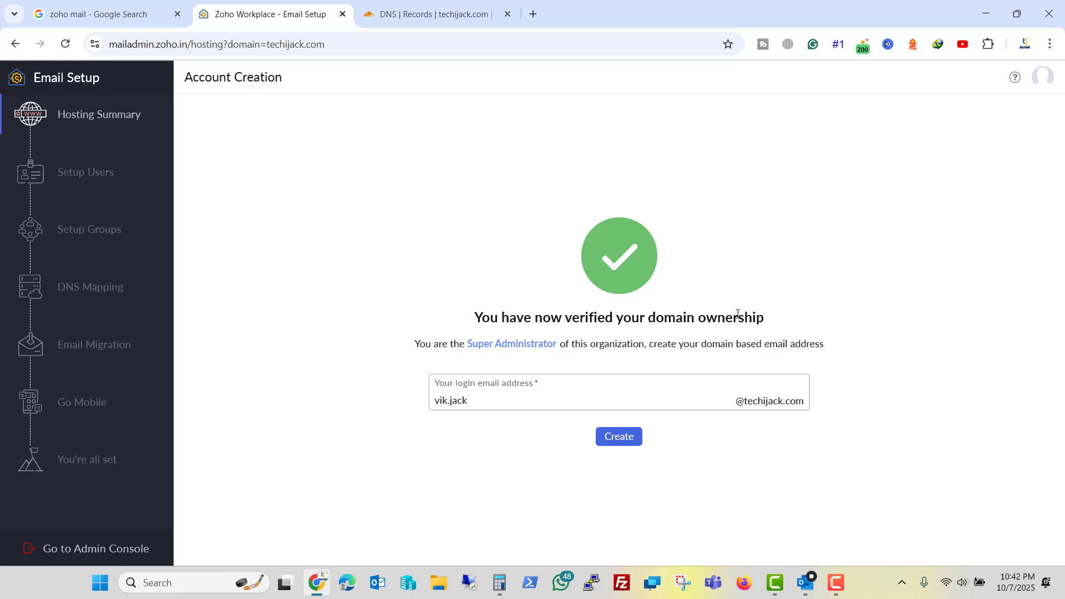
{"action": "left_click_drag", "start_coordinate": [500, 411], "coordinate": [438, 408]}
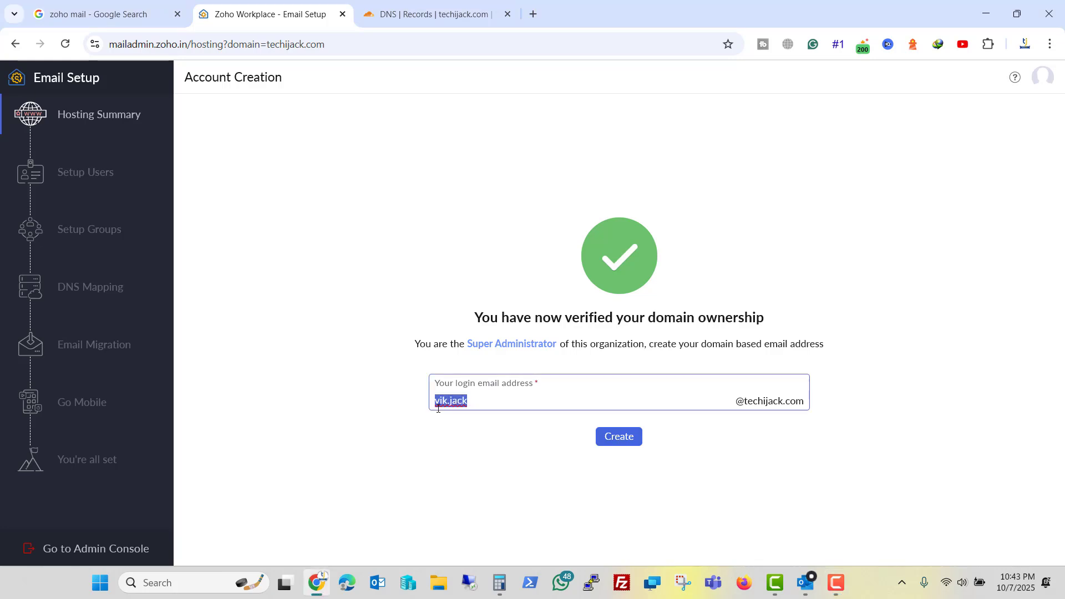
{"action": "mouse_move", "coordinate": [487, 352]}
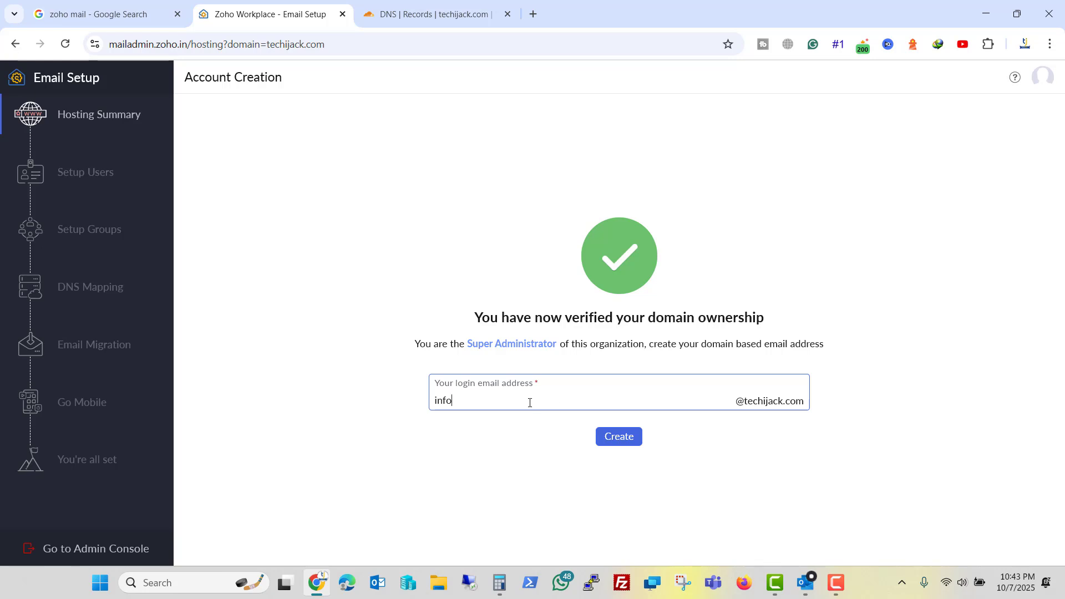
{"action": "left_click", "coordinate": [614, 438]}
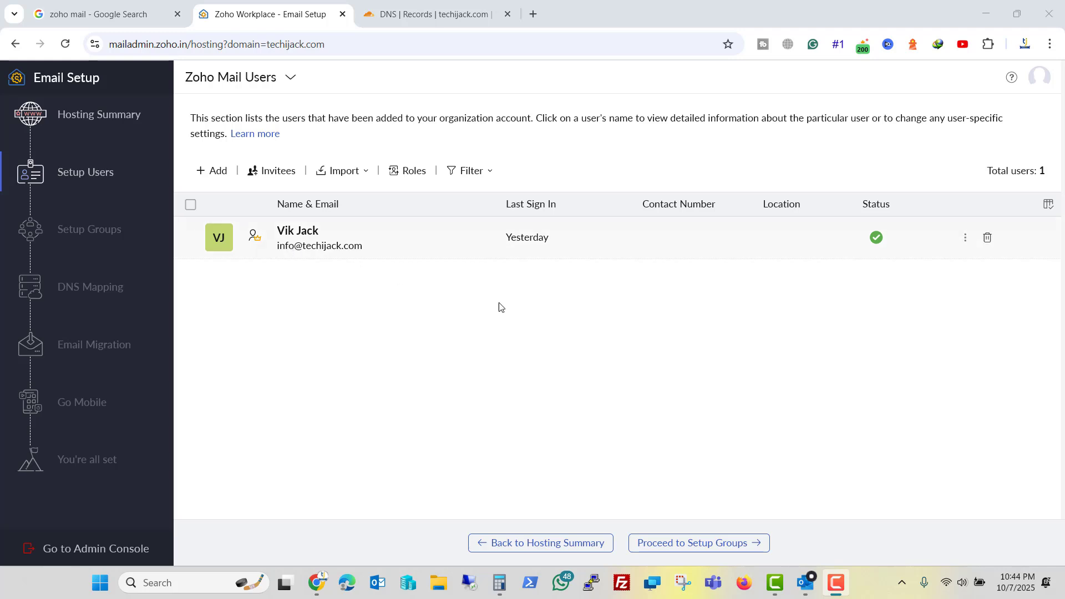
Skip past group setup to the DNS Mapping page listing MX, SPF and DKIM records.
{"action": "left_click", "coordinate": [684, 545]}
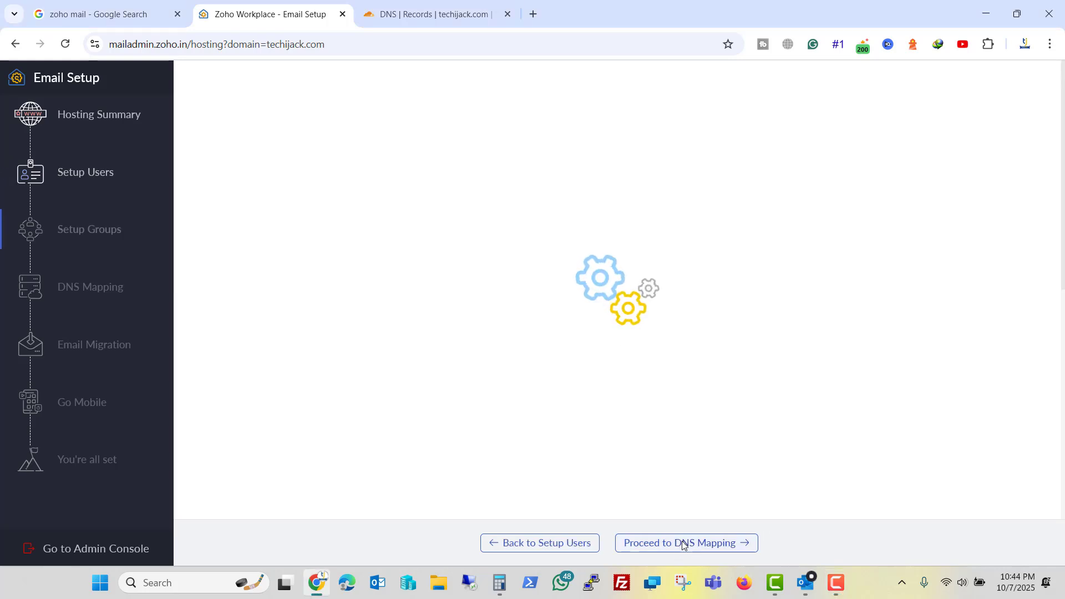
{"action": "left_click", "coordinate": [668, 545]}
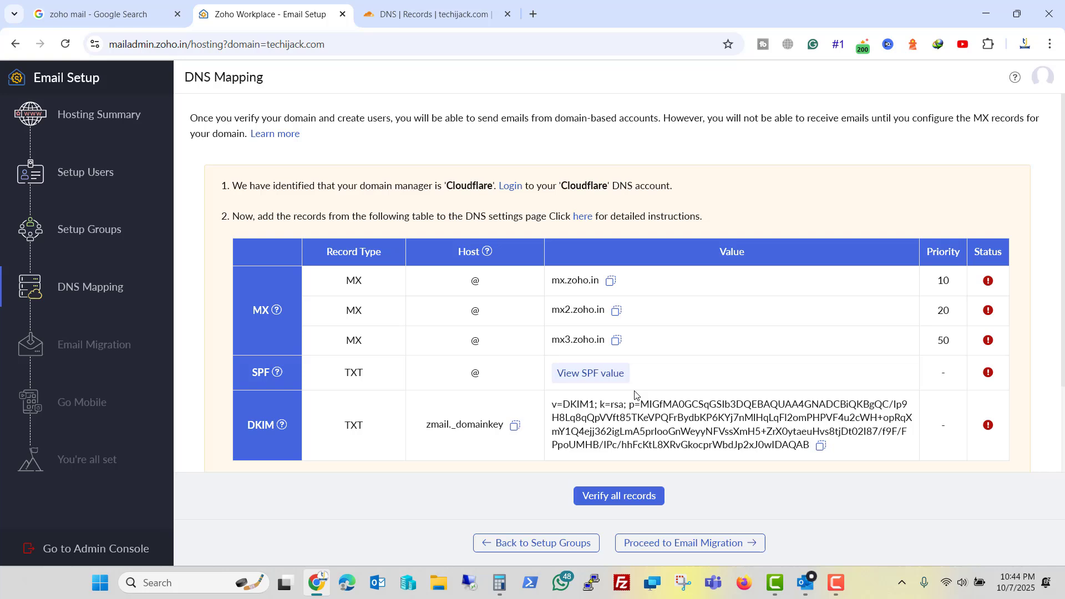
Start a new email data migration with Microsoft 365 as the source.
{"action": "left_click", "coordinate": [664, 546]}
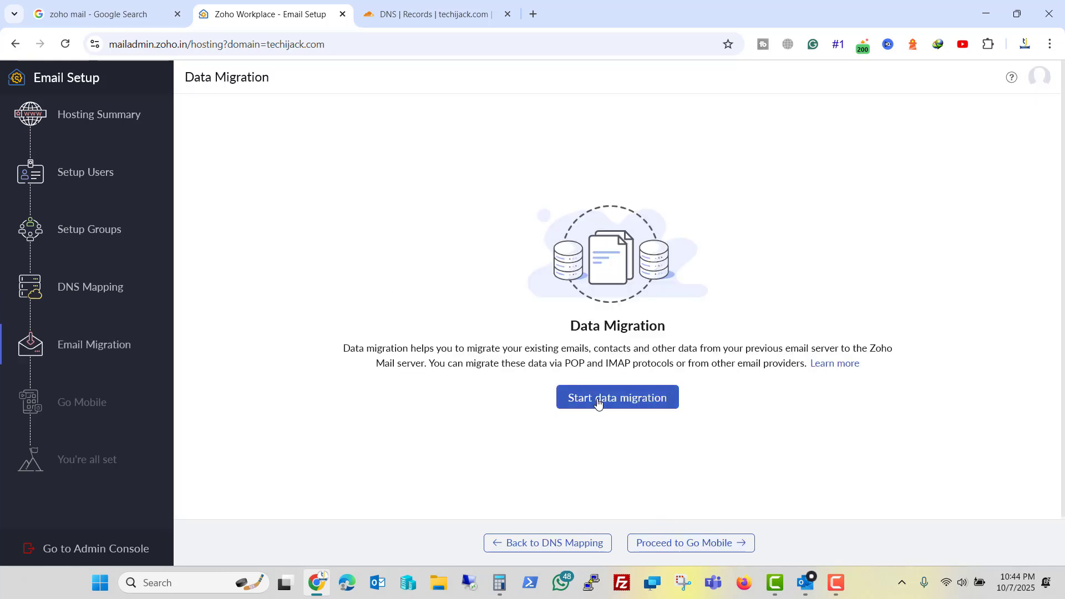
{"action": "left_click", "coordinate": [598, 403]}
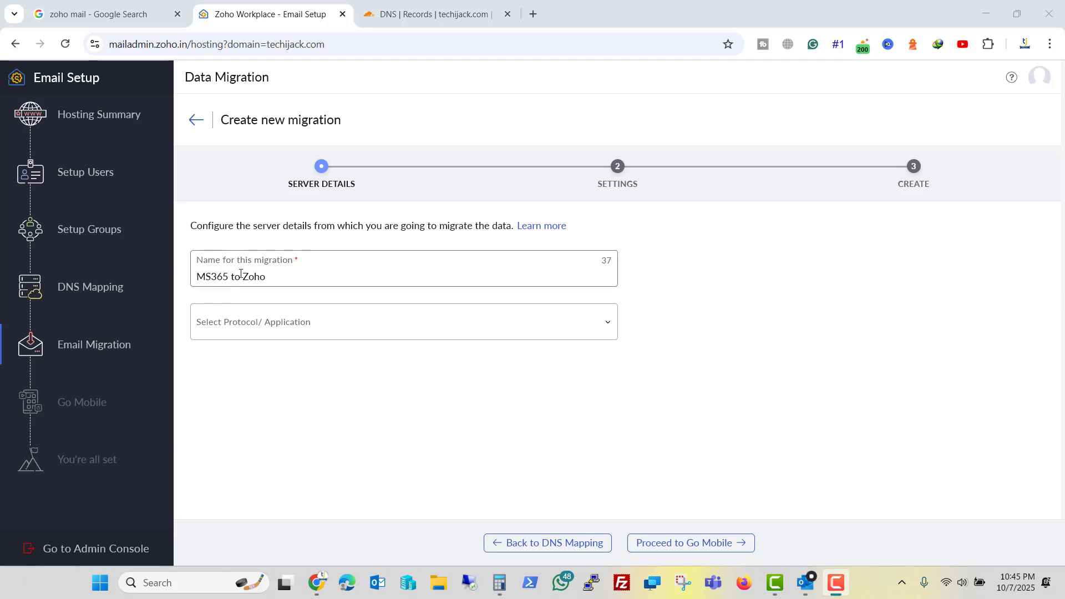
{"action": "left_click", "coordinate": [373, 320]}
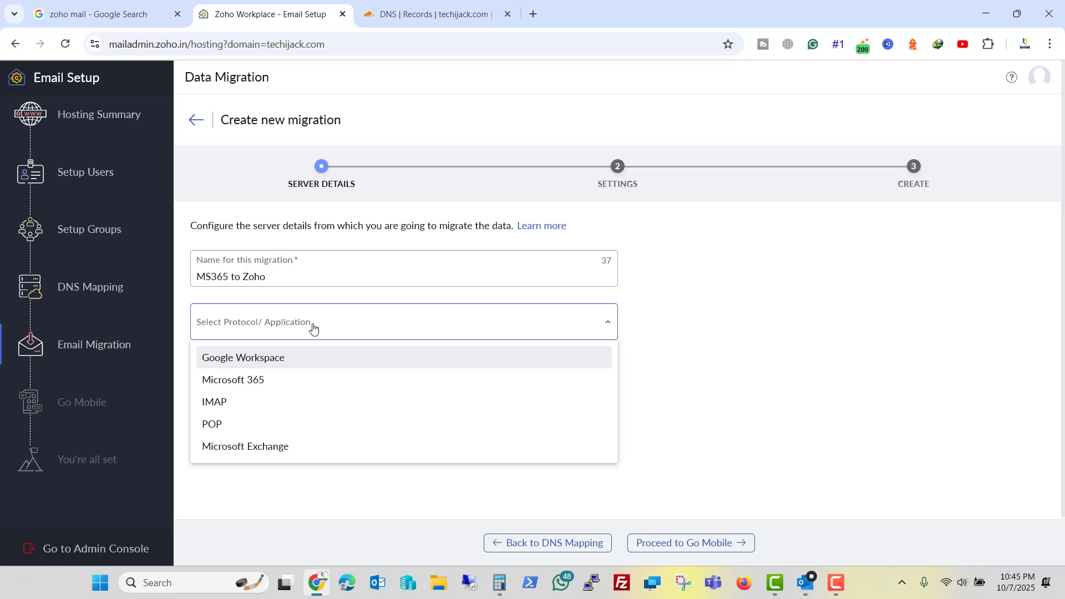
{"action": "left_click", "coordinate": [237, 382]}
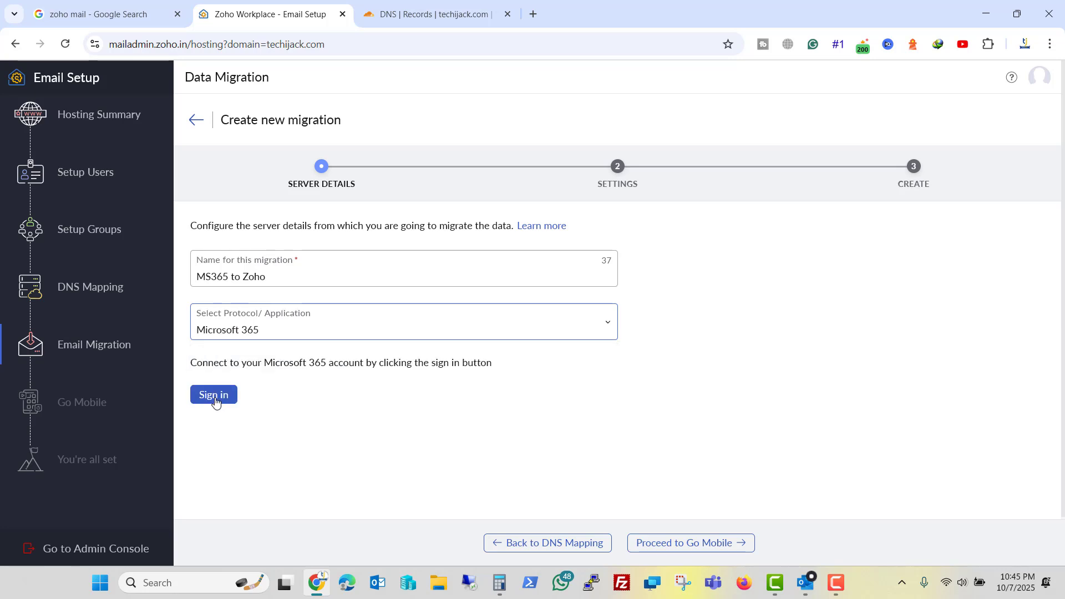
Sign in with the domain's Microsoft 365 account and accept the requested permissions.
{"action": "left_click", "coordinate": [215, 396]}
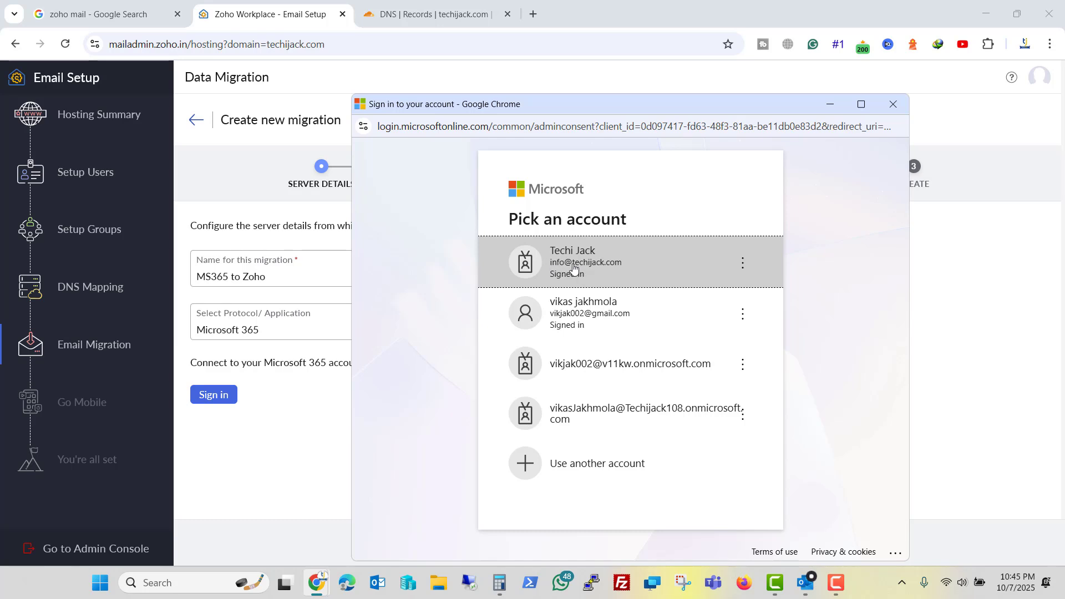
{"action": "left_click", "coordinate": [573, 270]}
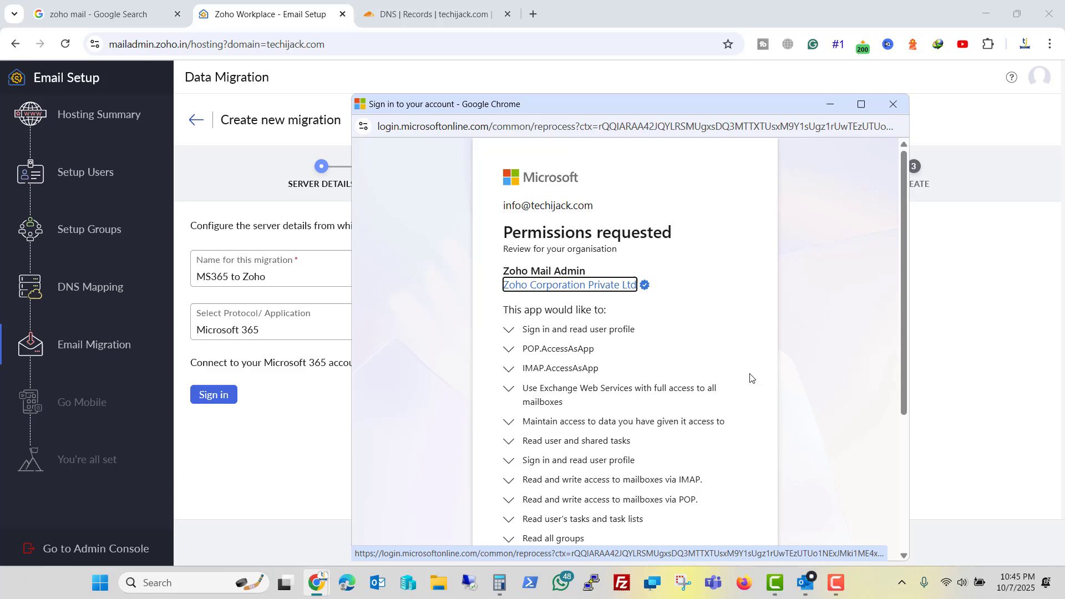
{"action": "scroll", "coordinate": [750, 378], "scroll_direction": "down", "scroll_amount": 3}
{"action": "scroll", "coordinate": [749, 378], "scroll_direction": "down", "scroll_amount": 2}
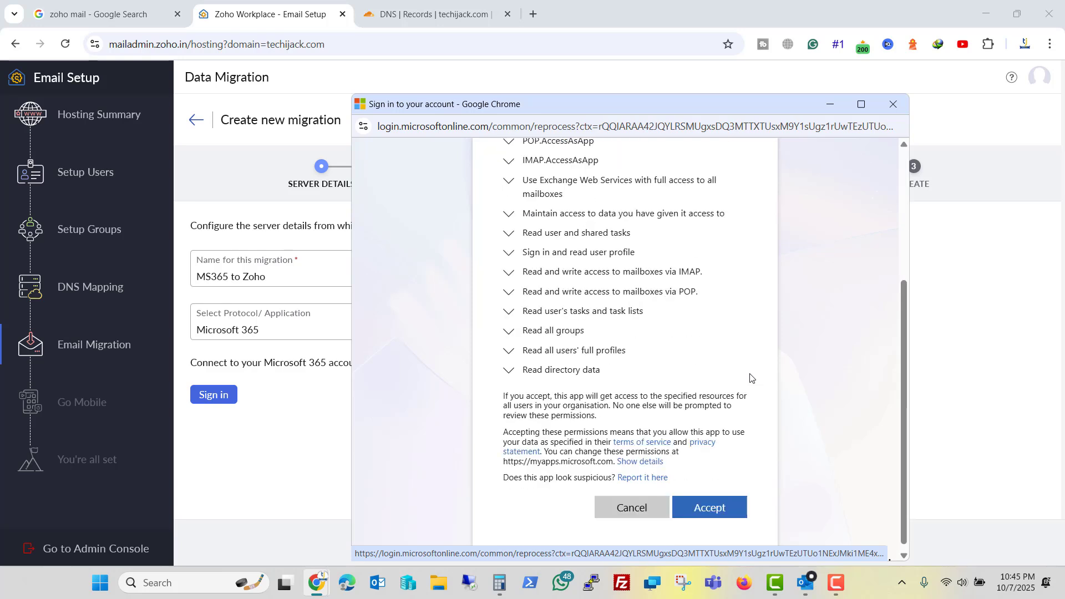
{"action": "scroll", "coordinate": [750, 378], "scroll_direction": "up", "scroll_amount": 2}
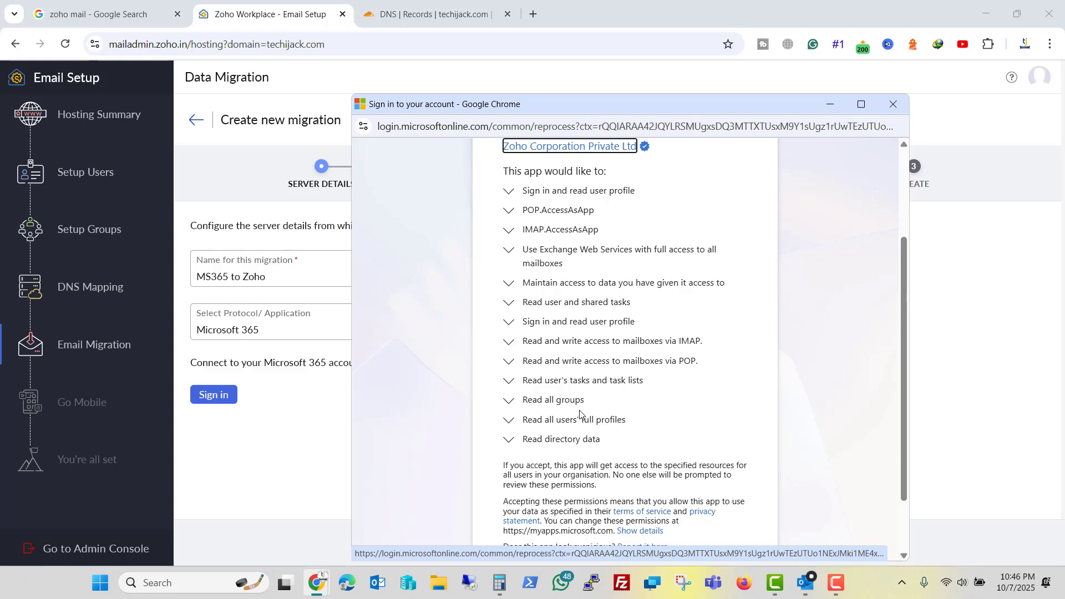
{"action": "scroll", "coordinate": [580, 413], "scroll_direction": "down", "scroll_amount": 2}
{"action": "left_click", "coordinate": [714, 502]}
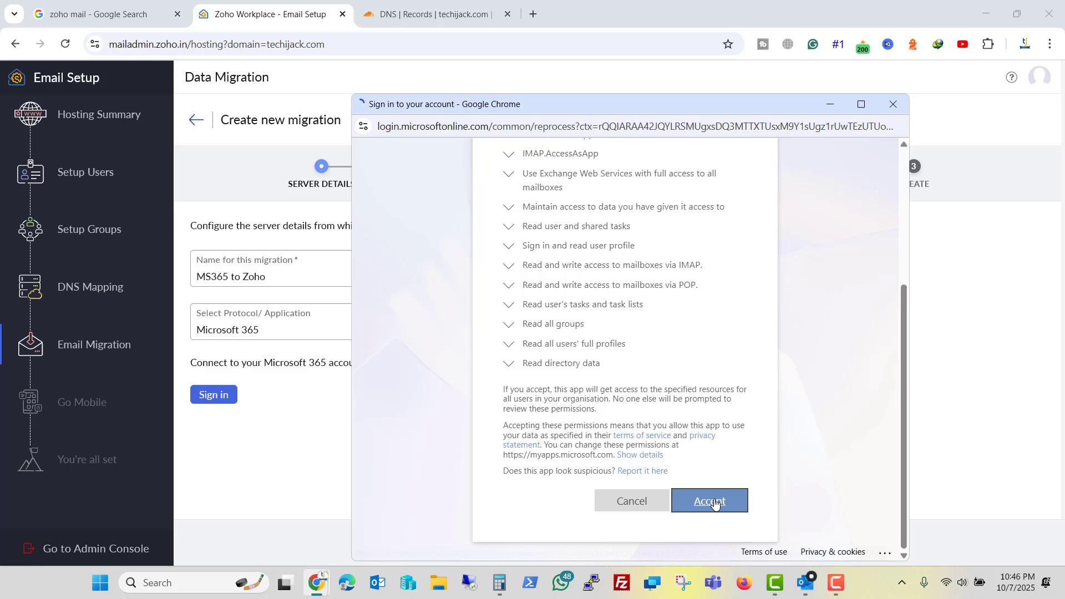
{"action": "scroll", "coordinate": [518, 347], "scroll_direction": "down", "scroll_amount": 2}
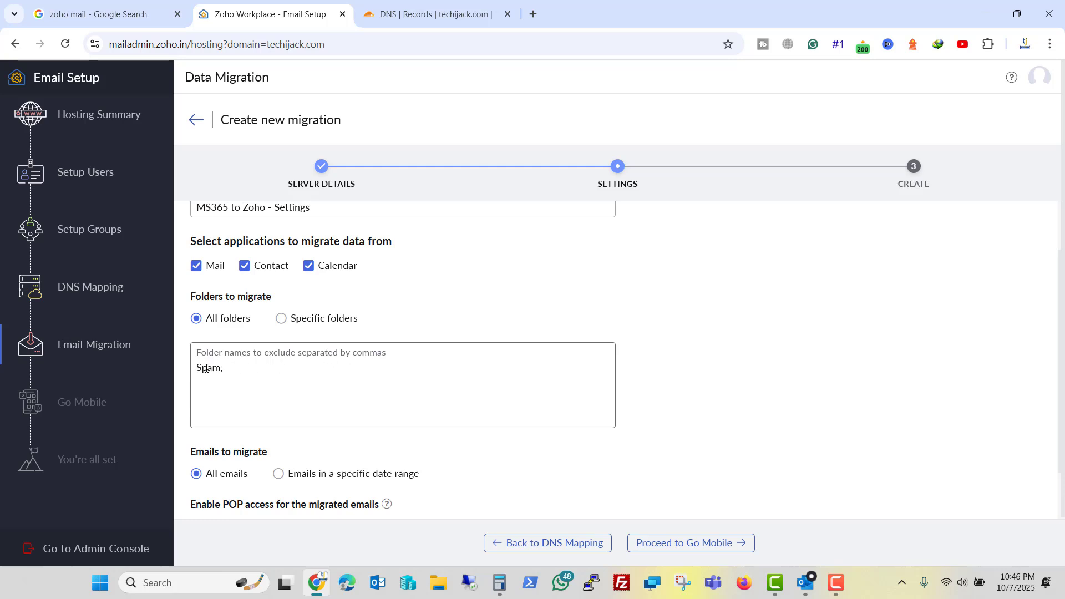
Create the 'MS365 to Zoho' migration with connection limit 5, pausing at 95% storage.
{"action": "scroll", "coordinate": [205, 368], "scroll_direction": "down", "scroll_amount": 1}
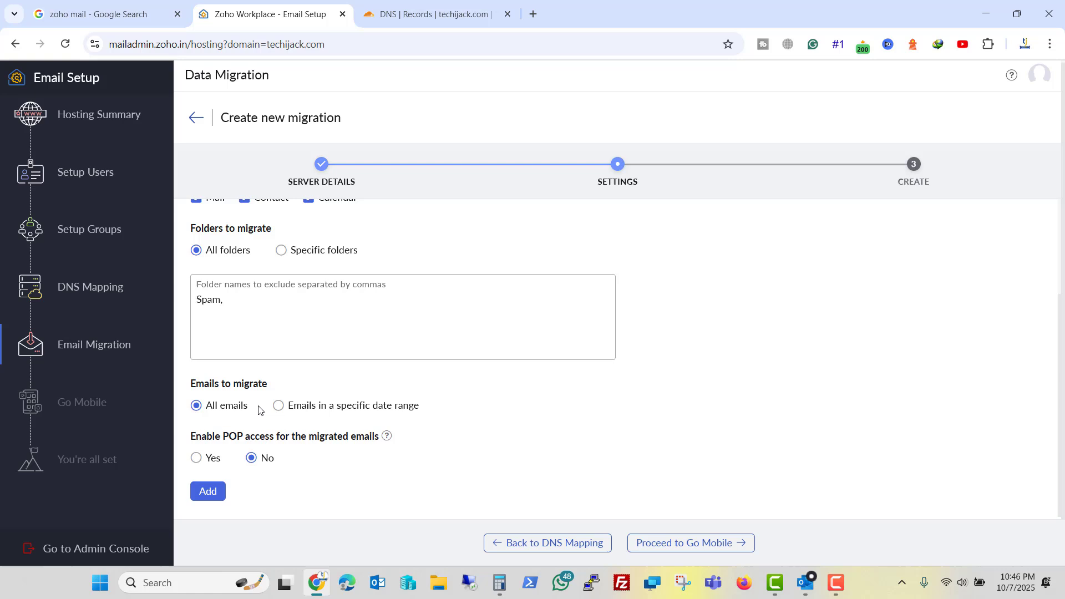
{"action": "left_click", "coordinate": [211, 491]}
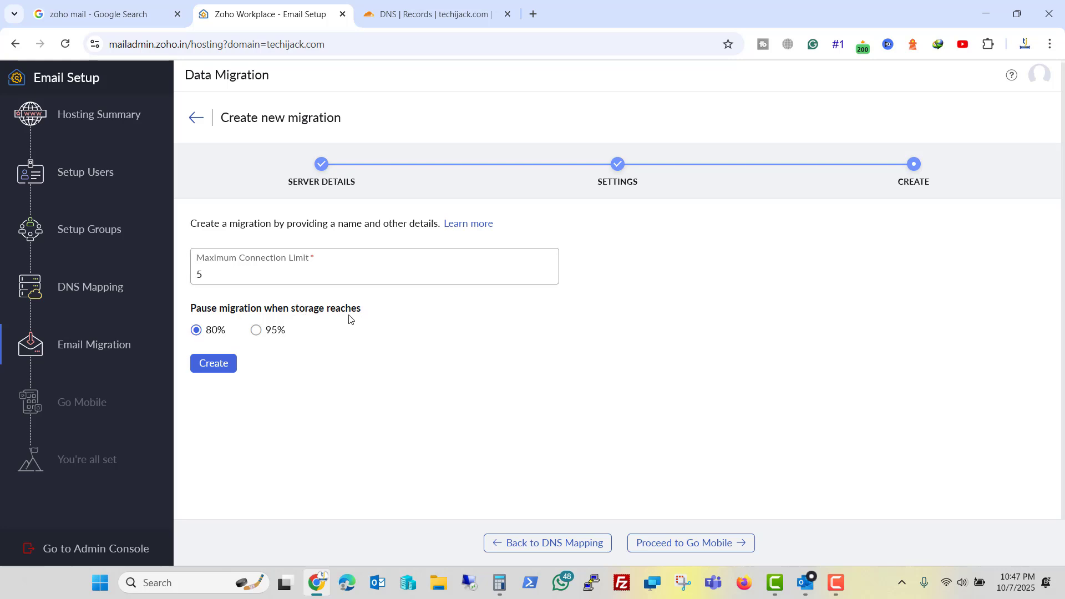
{"action": "left_click", "coordinate": [256, 331]}
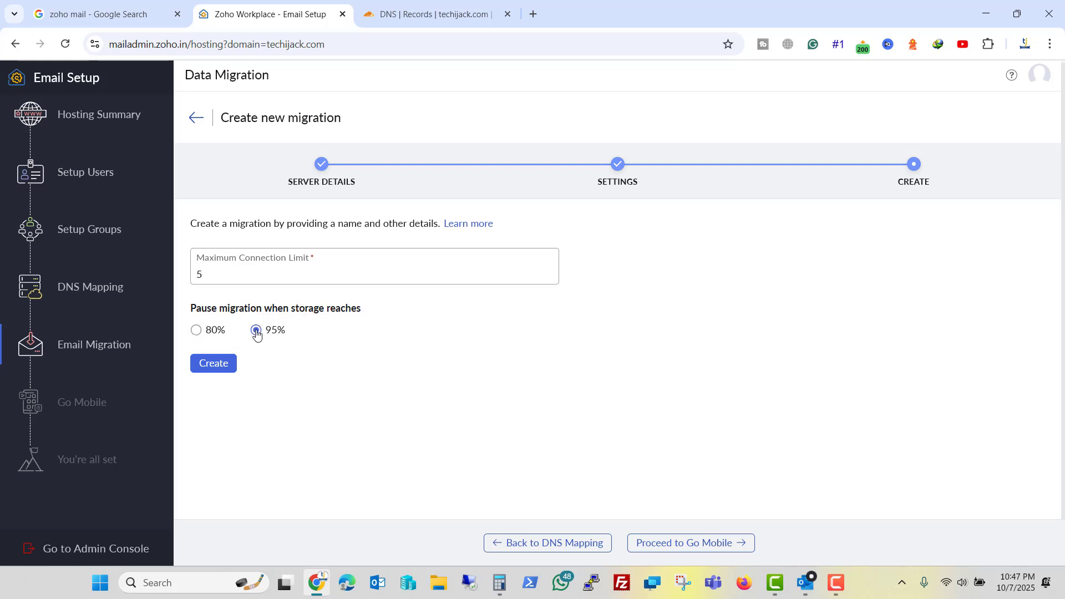
{"action": "left_click", "coordinate": [219, 366]}
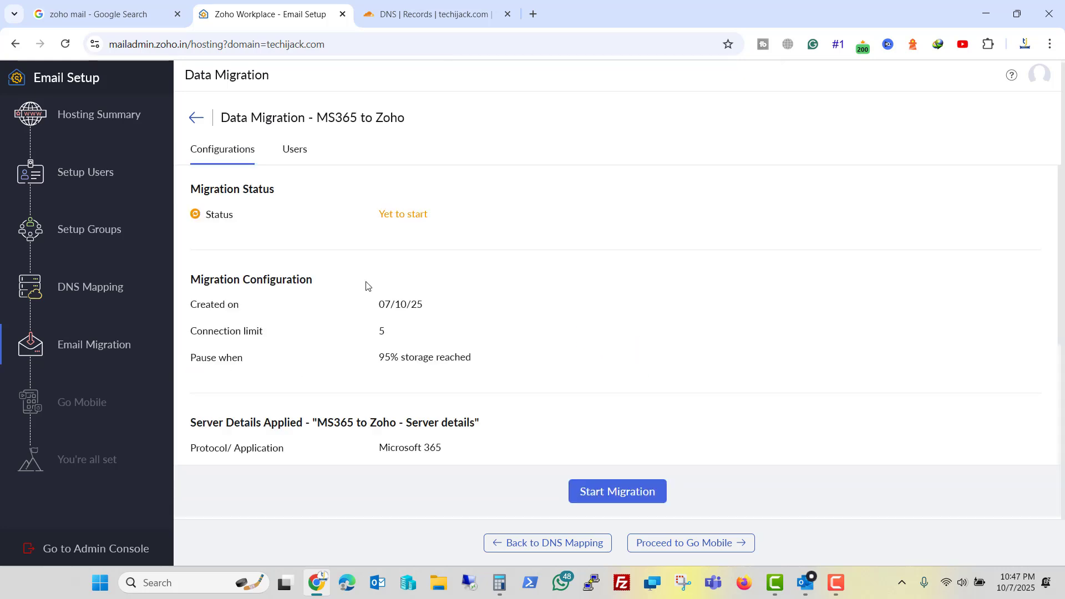
{"action": "left_click", "coordinate": [294, 151]}
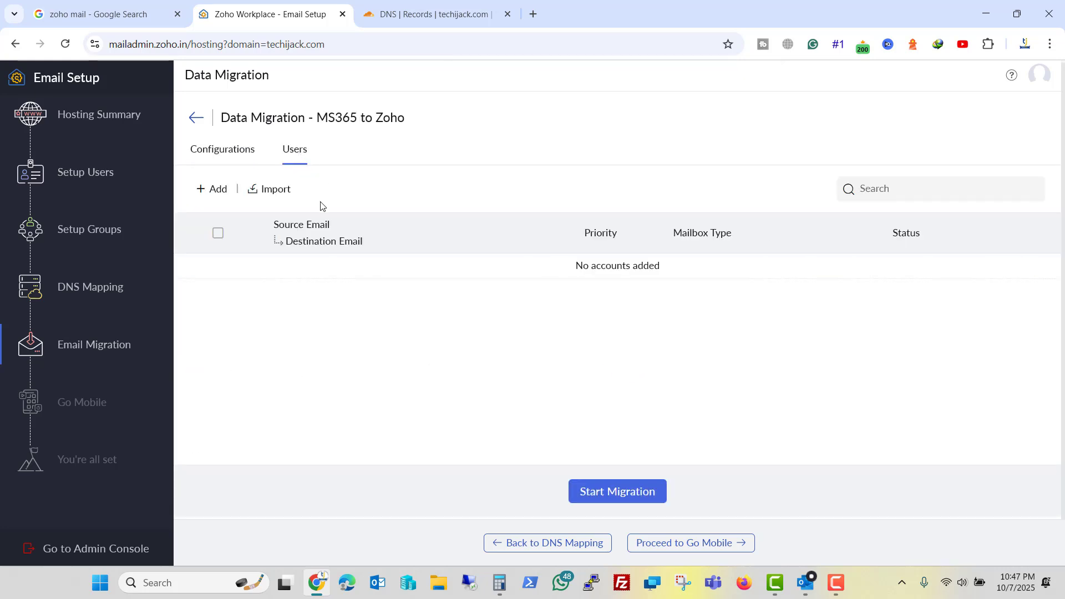
{"action": "left_click", "coordinate": [214, 191]}
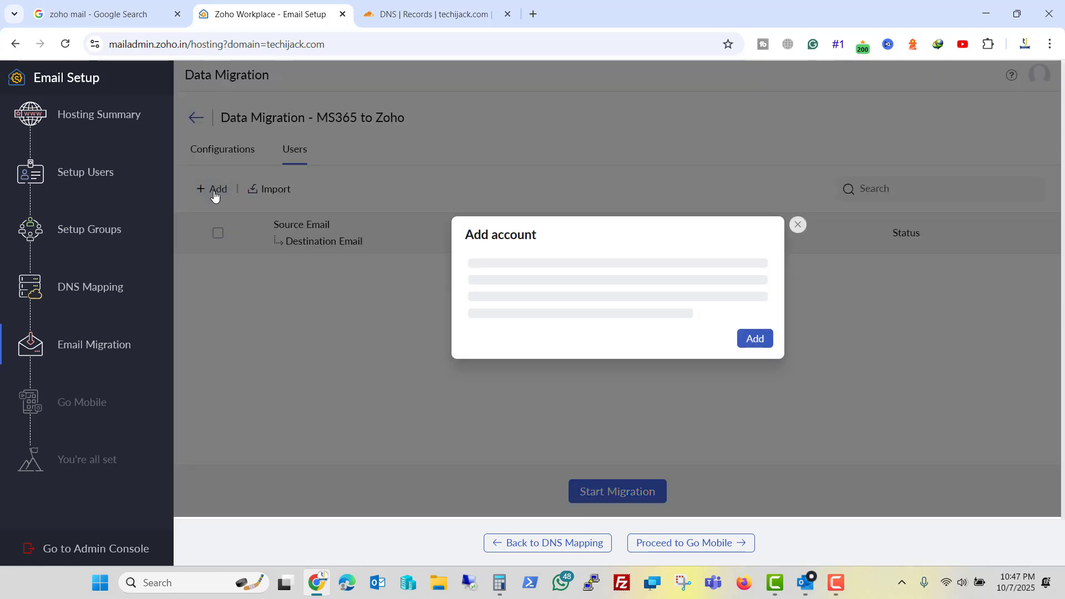
{"action": "left_click", "coordinate": [527, 190]}
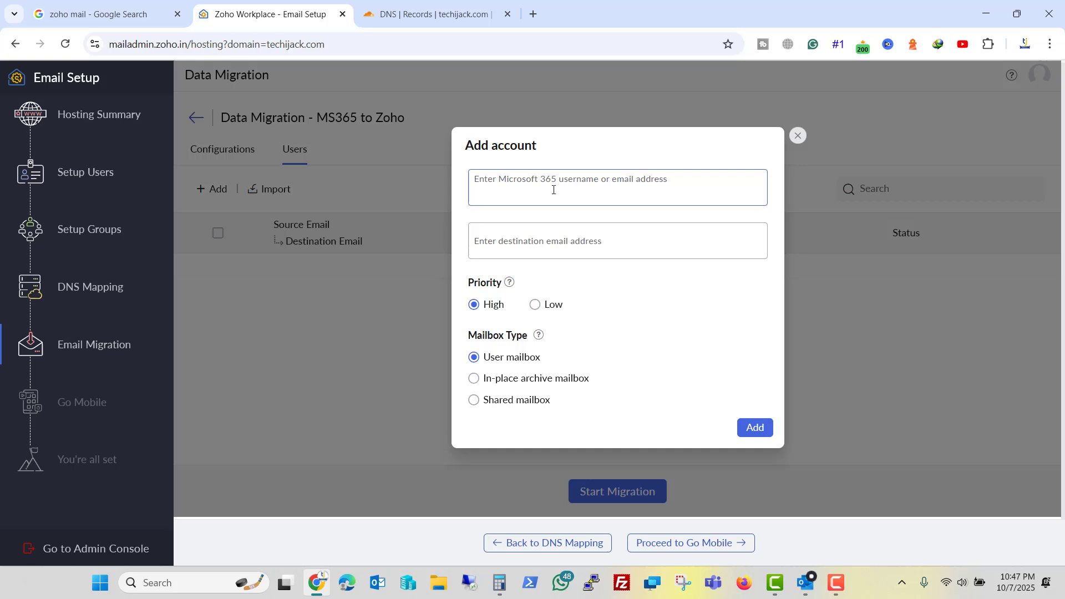
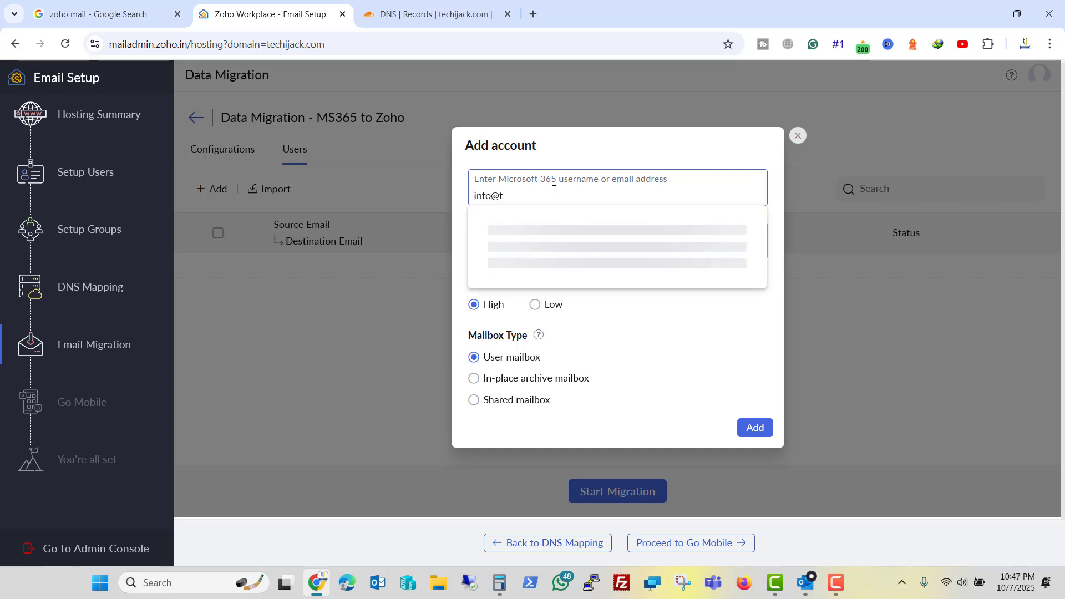
{"action": "left_click", "coordinate": [557, 230]}
{"action": "left_click", "coordinate": [527, 239]}
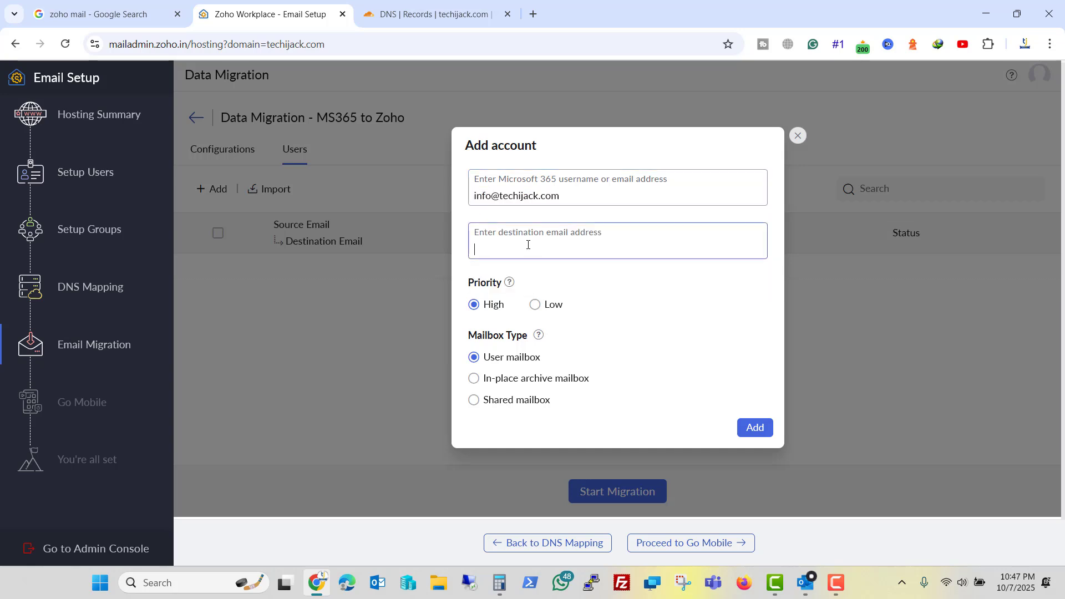
{"action": "key", "text": "ctrl+v"}
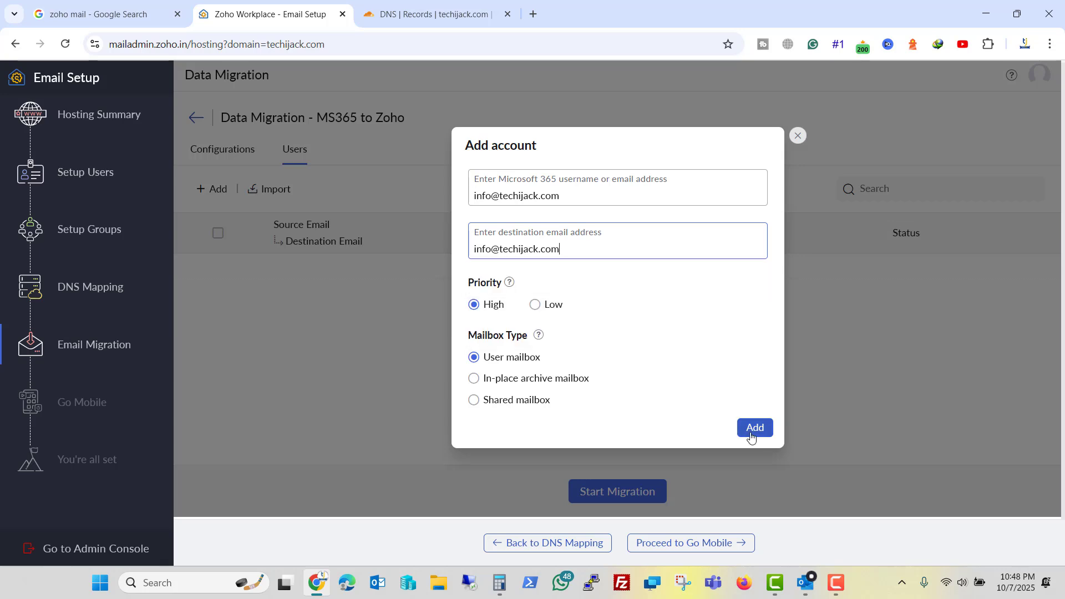
{"action": "left_click", "coordinate": [754, 428]}
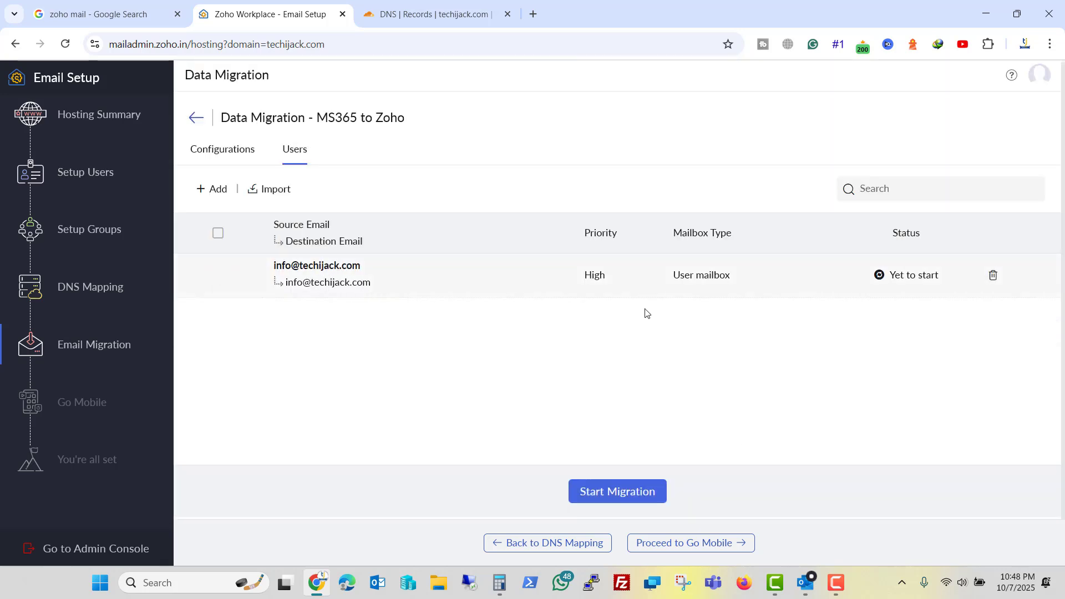
{"action": "left_click", "coordinate": [605, 494]}
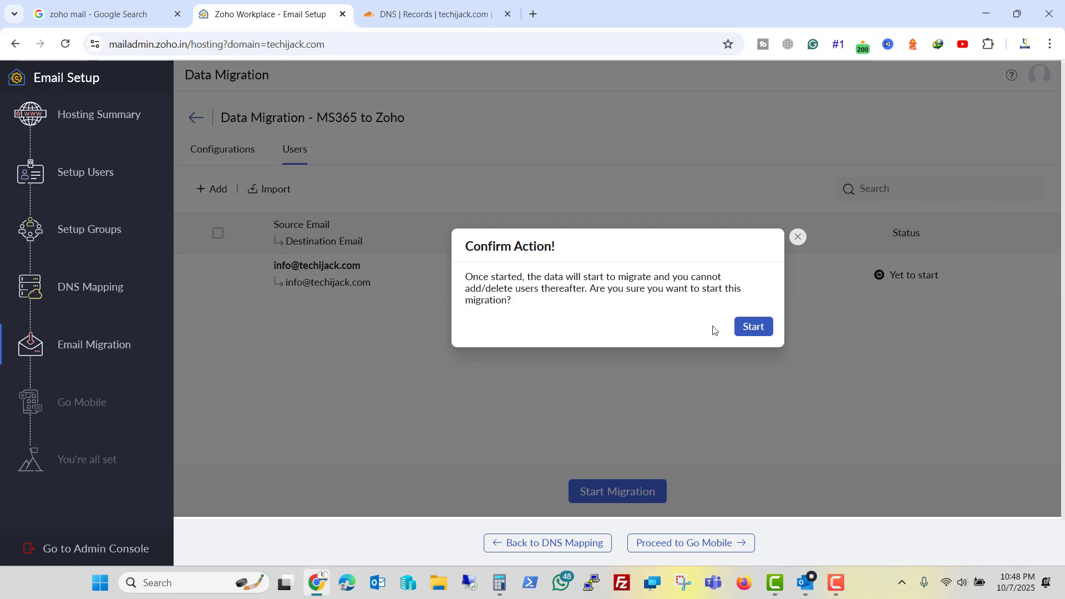
{"action": "left_click", "coordinate": [752, 327]}
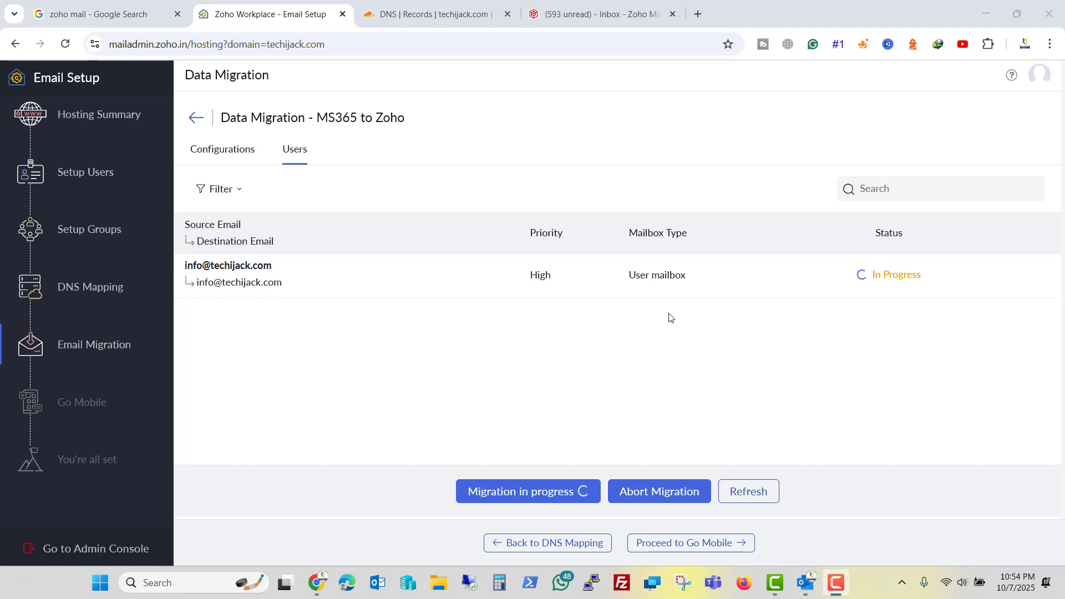
Compare the Zoho inbox with Outlook, then return to Data Migration showing the mailbox Completed.
{"action": "left_click", "coordinate": [568, 15]}
{"action": "scroll", "coordinate": [285, 326], "scroll_direction": "down", "scroll_amount": 10}
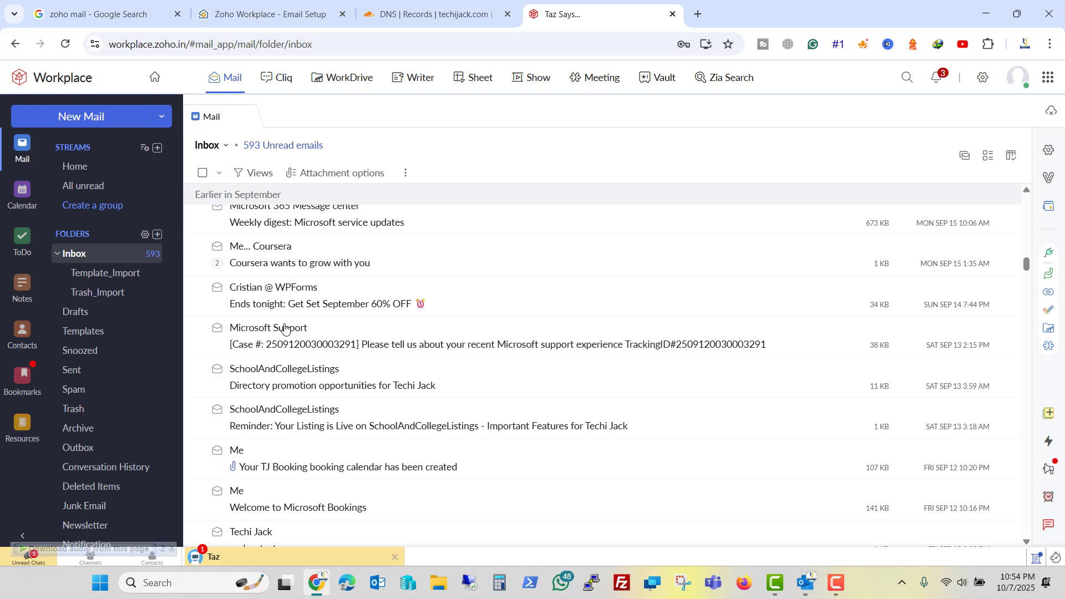
{"action": "scroll", "coordinate": [285, 327], "scroll_direction": "down", "scroll_amount": 5}
{"action": "scroll", "coordinate": [285, 327], "scroll_direction": "up", "scroll_amount": 15}
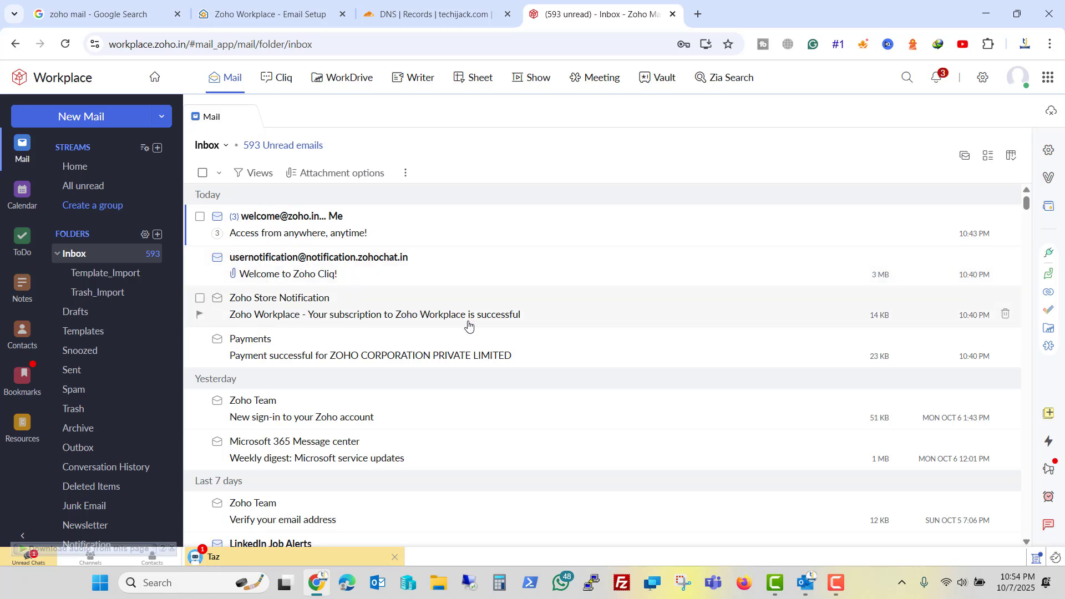
{"action": "left_click", "coordinate": [806, 592]}
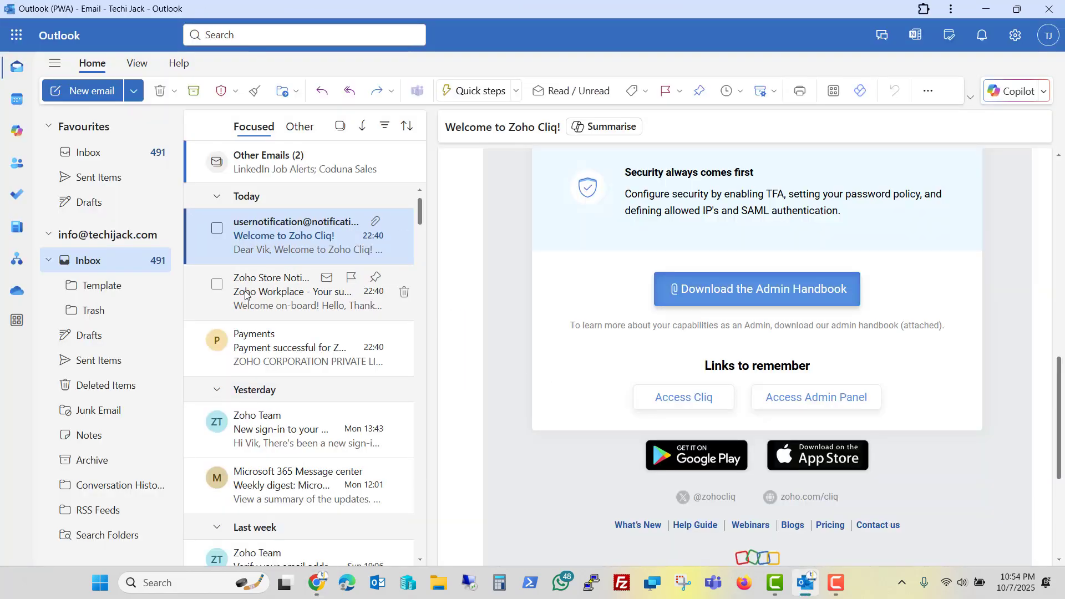
{"action": "key", "text": "alt+Tab"}
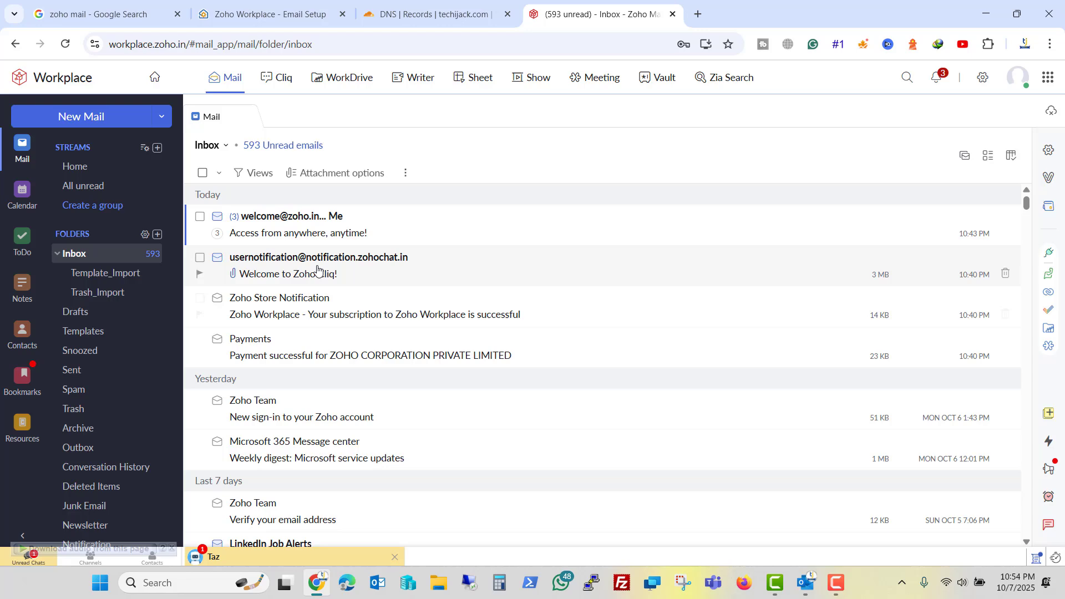
{"action": "scroll", "coordinate": [300, 277], "scroll_direction": "down", "scroll_amount": 5}
{"action": "scroll", "coordinate": [298, 276], "scroll_direction": "down", "scroll_amount": 5}
{"action": "scroll", "coordinate": [298, 276], "scroll_direction": "up", "scroll_amount": 10}
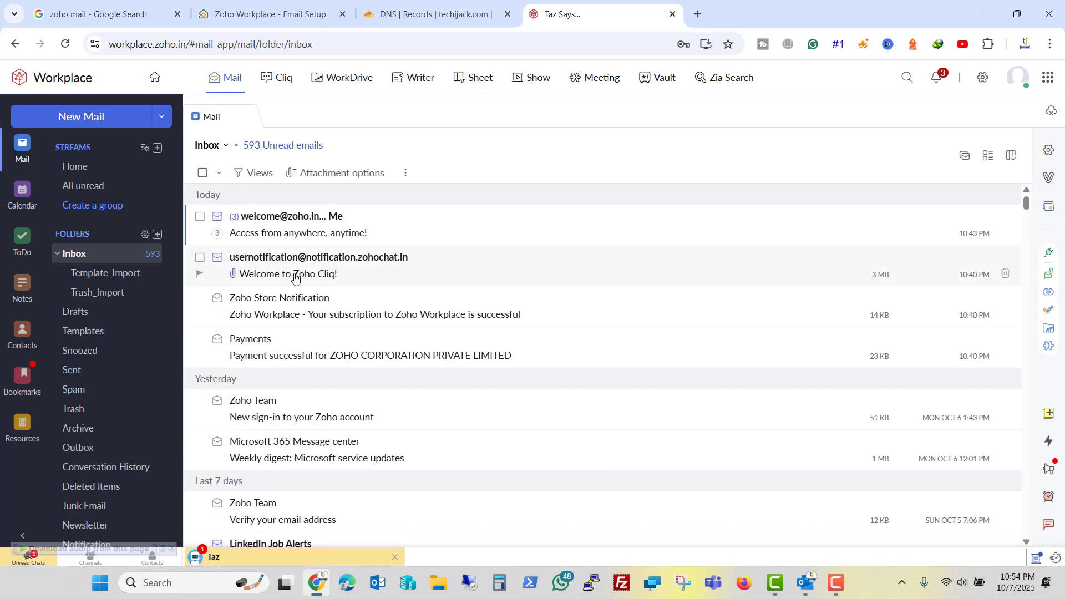
{"action": "key", "text": "ctrl+2"}
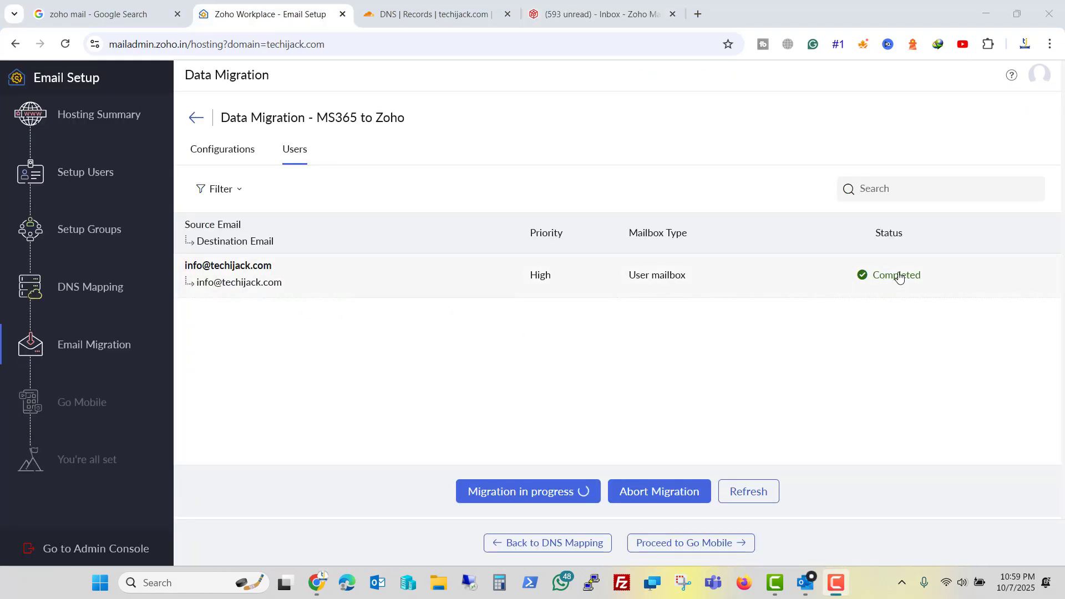
Glance over the Zoho inbox, then advance the email setup to the Go Mobile step.
{"action": "key", "text": "ctrl+4"}
{"action": "scroll", "coordinate": [321, 306], "scroll_direction": "down", "scroll_amount": 20}
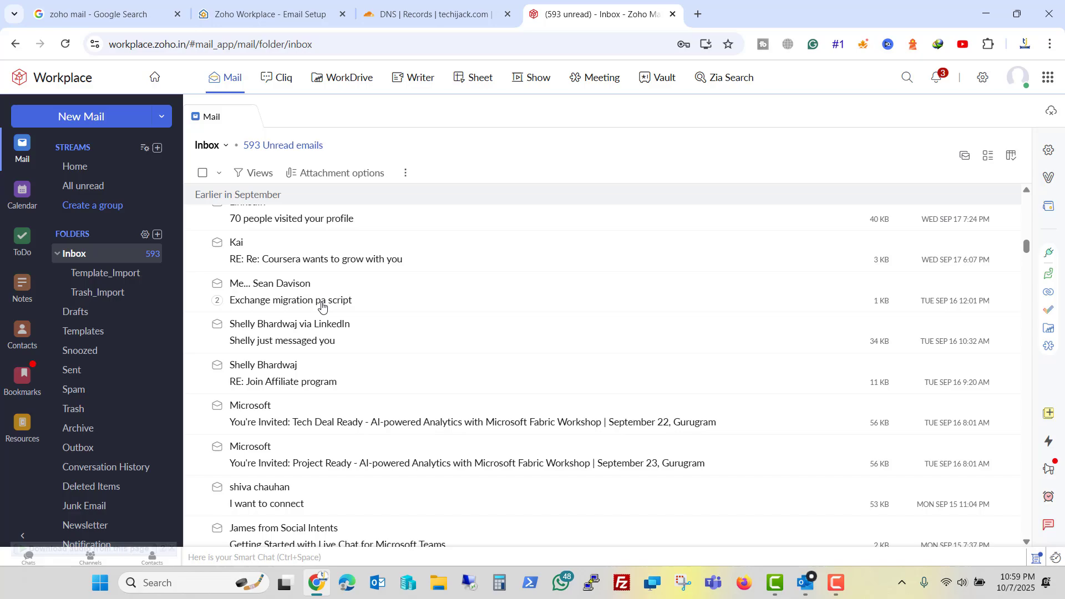
{"action": "scroll", "coordinate": [321, 306], "scroll_direction": "up", "scroll_amount": 4}
{"action": "scroll", "coordinate": [322, 306], "scroll_direction": "up", "scroll_amount": 10}
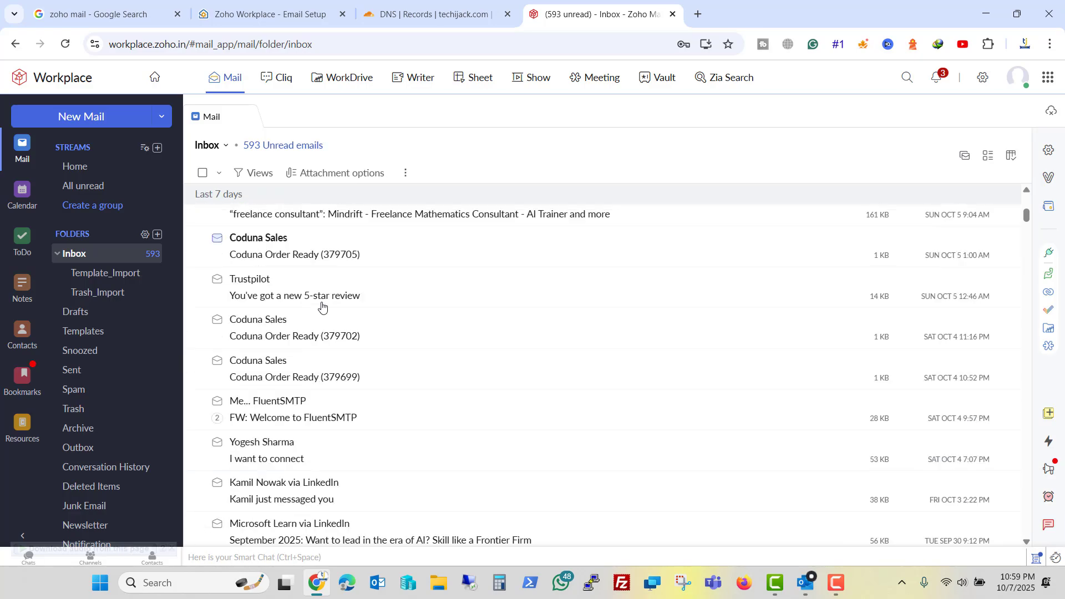
{"action": "left_click", "coordinate": [285, 17]}
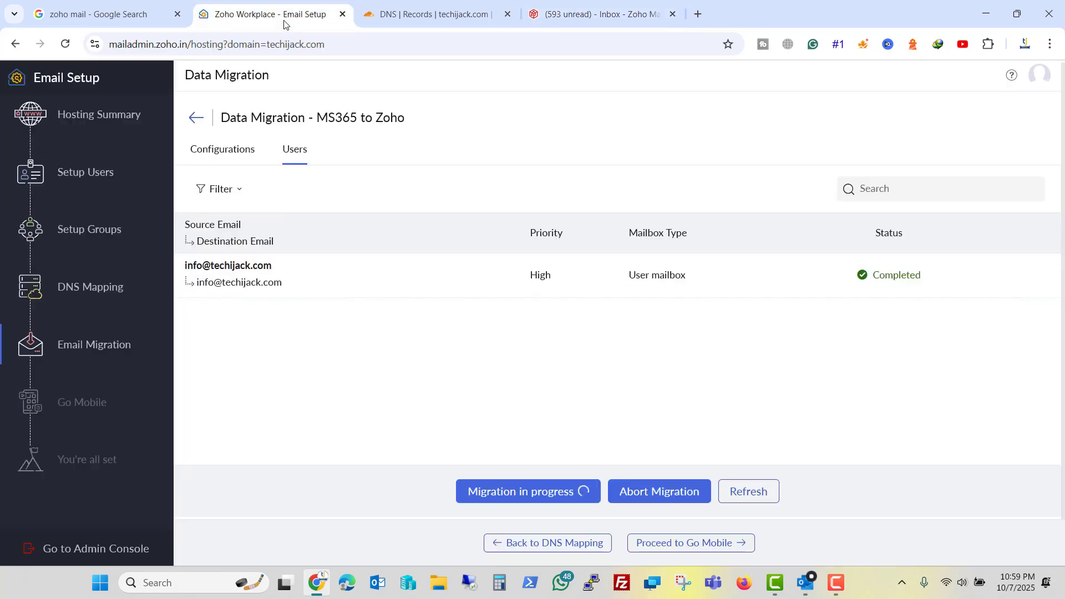
{"action": "left_click", "coordinate": [674, 546]}
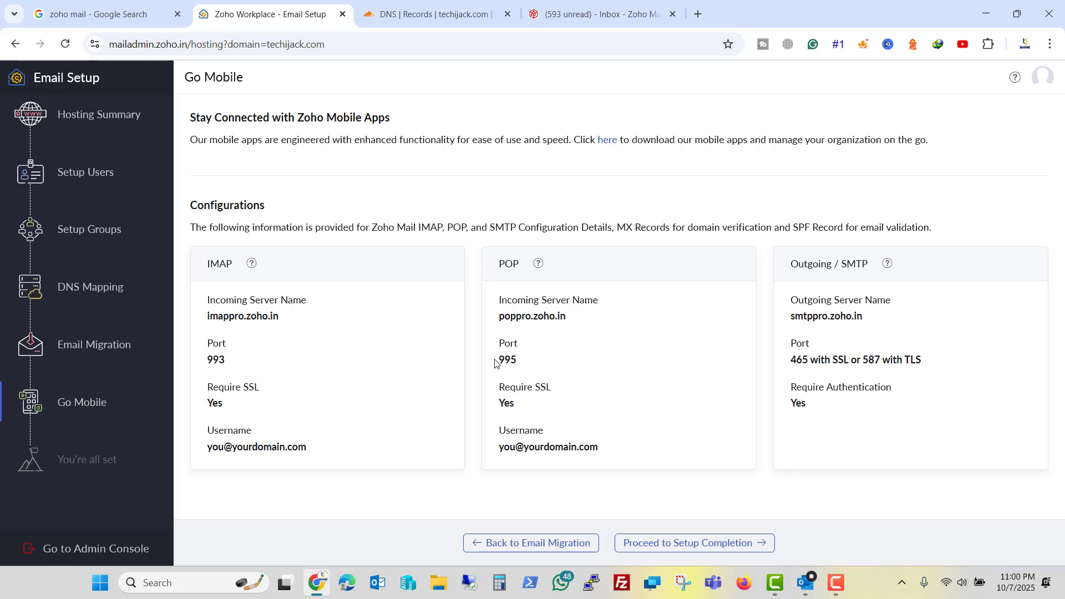
{"action": "key", "text": "F10"}
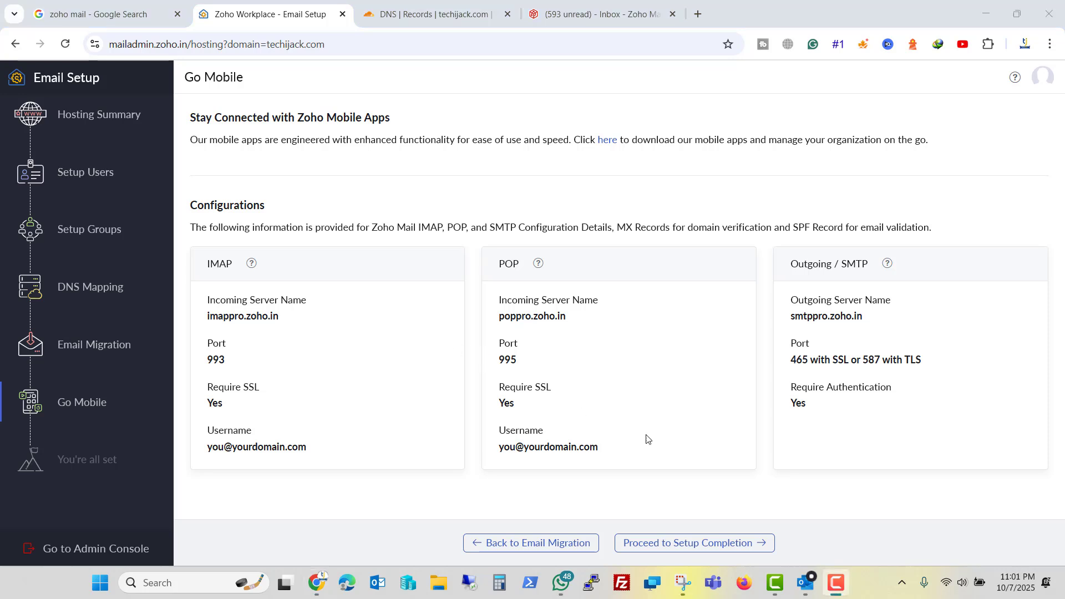
Complete the email setup, enter the admin console, and review the Domains and Users lists.
{"action": "left_click", "coordinate": [675, 542]}
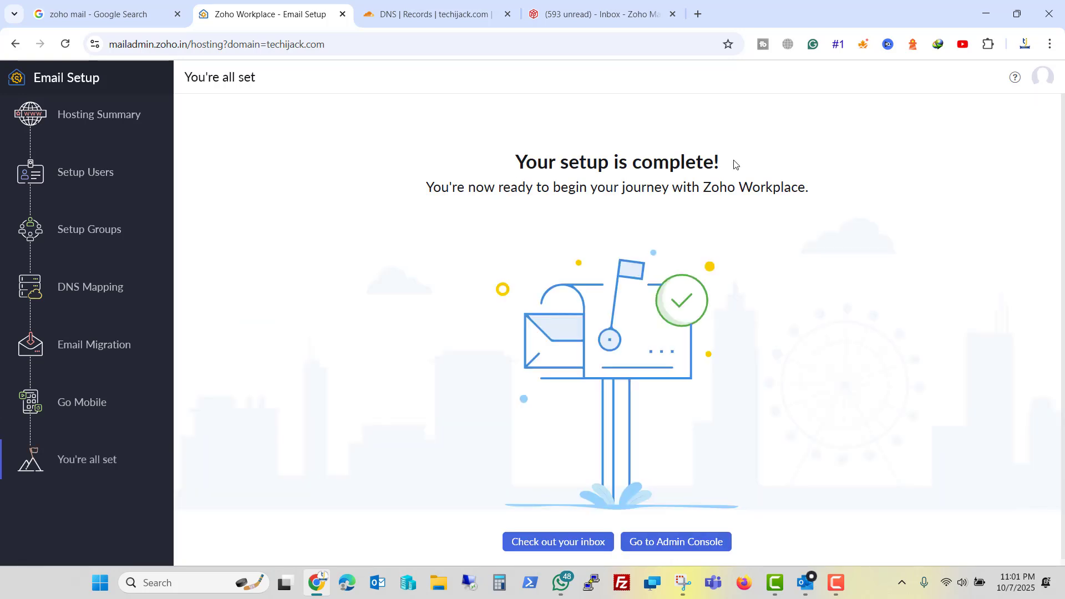
{"action": "left_click", "coordinate": [663, 541]}
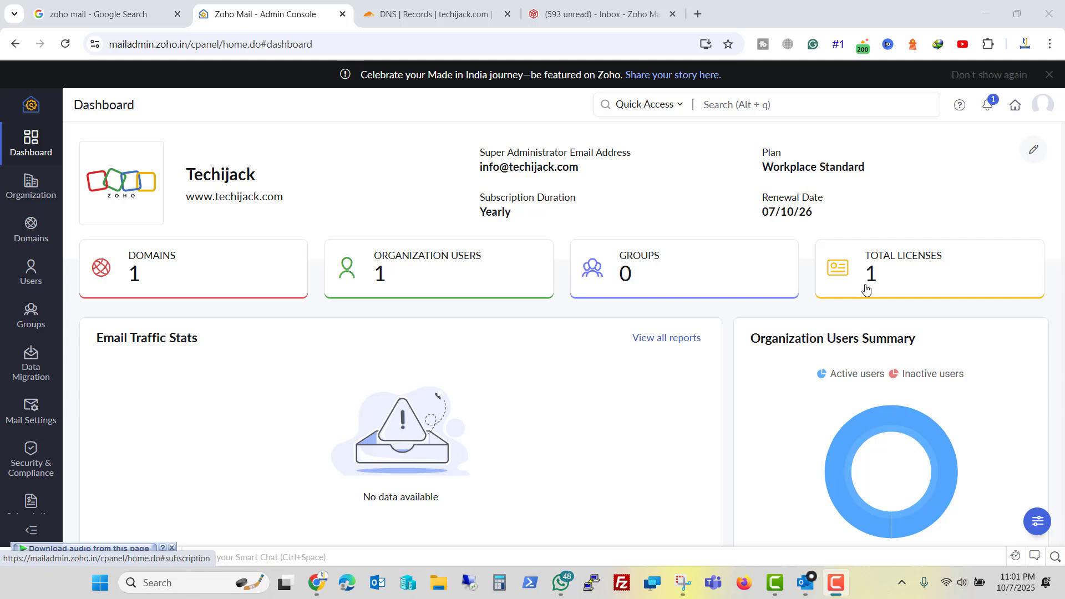
{"action": "left_click", "coordinate": [34, 233]}
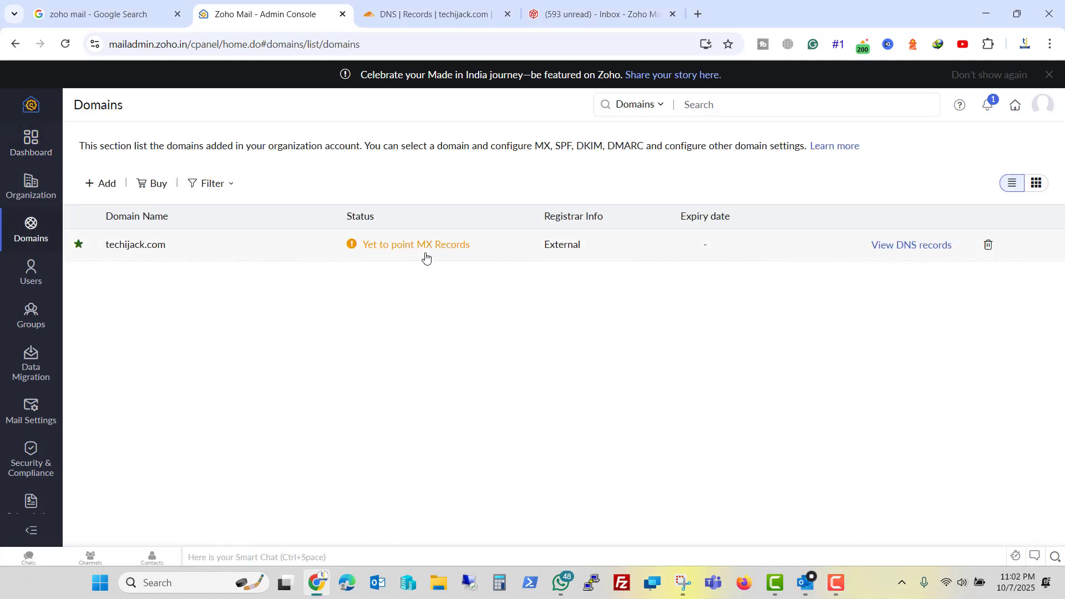
{"action": "left_click", "coordinate": [32, 272]}
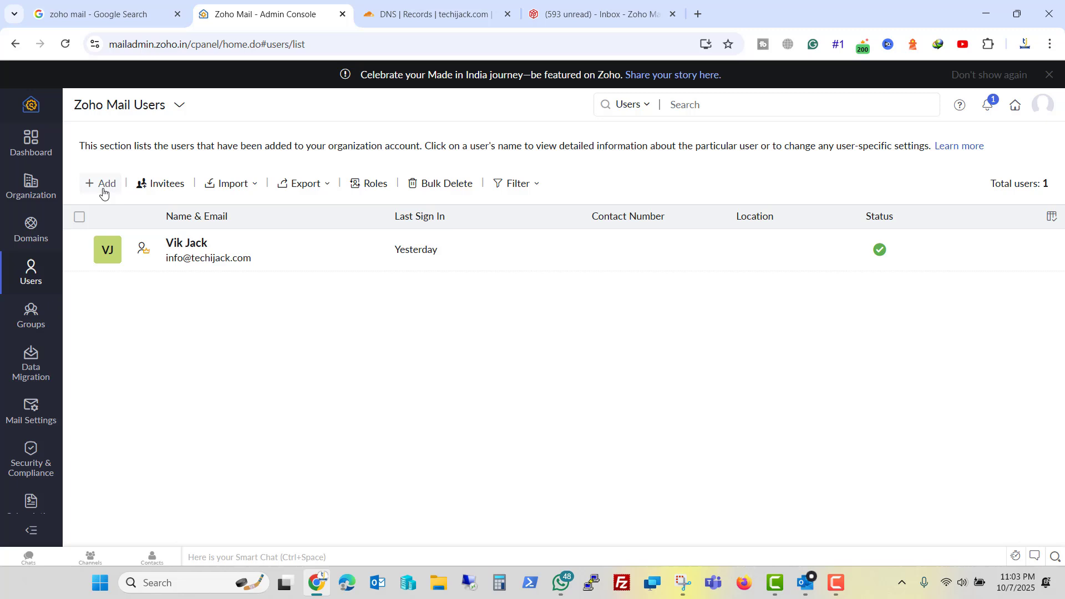
Browse Data Migration, Mail Settings, Security & Compliance, and the Integrations and Extensions page.
{"action": "left_click", "coordinate": [33, 369]}
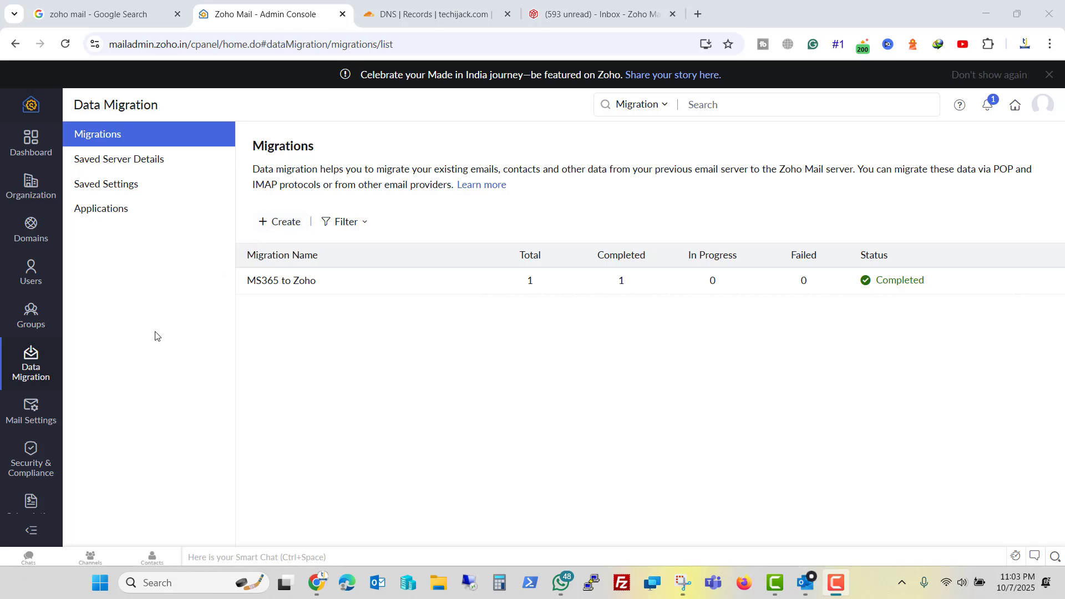
{"action": "left_click", "coordinate": [56, 413]}
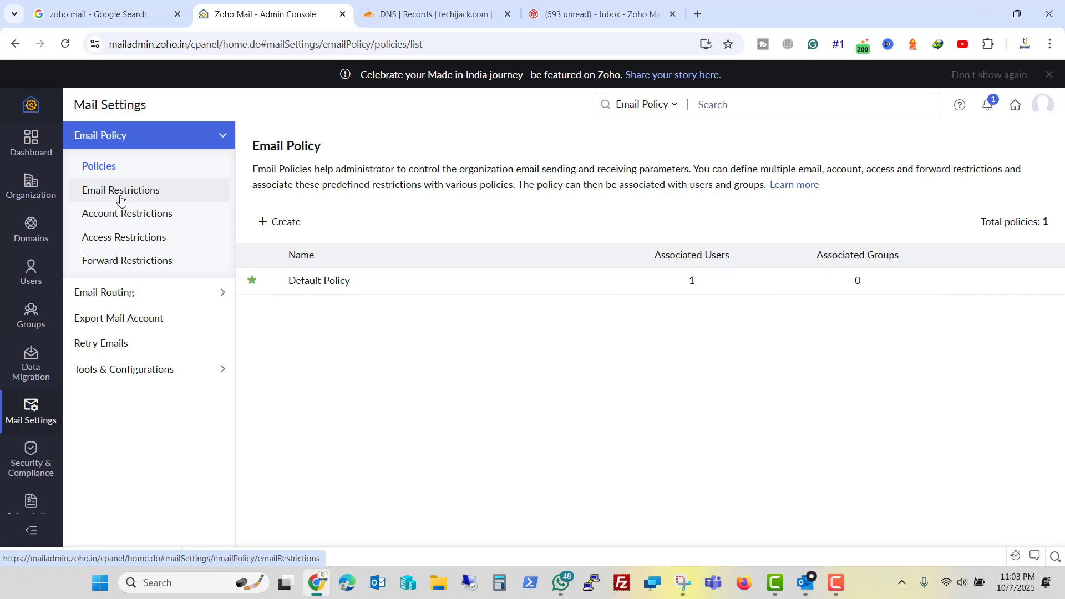
{"action": "left_click", "coordinate": [32, 469]}
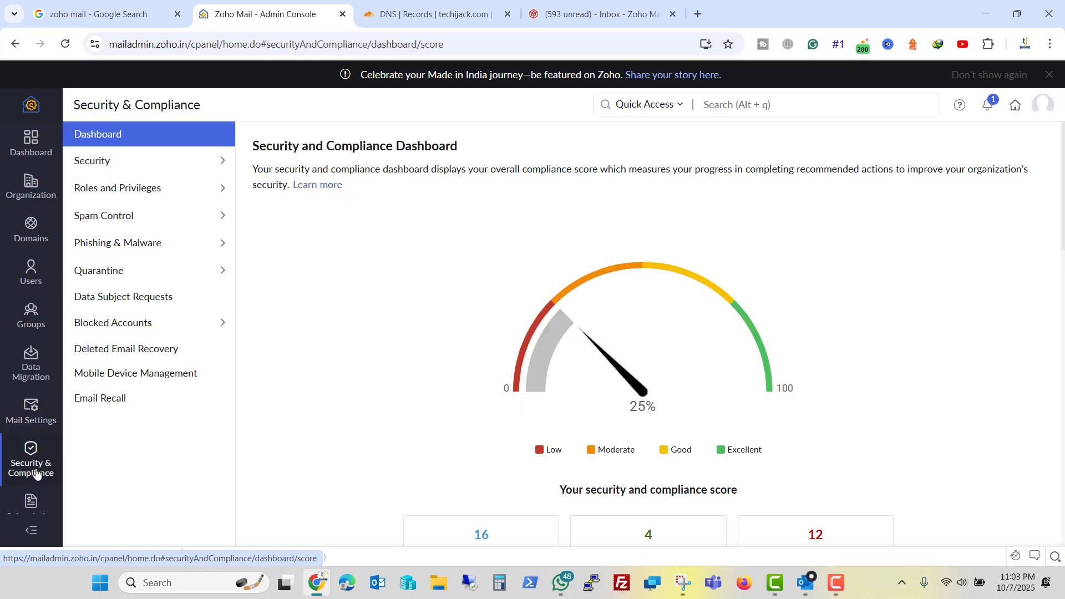
{"action": "scroll", "coordinate": [36, 473], "scroll_direction": "down", "scroll_amount": 2}
{"action": "left_click", "coordinate": [31, 447]}
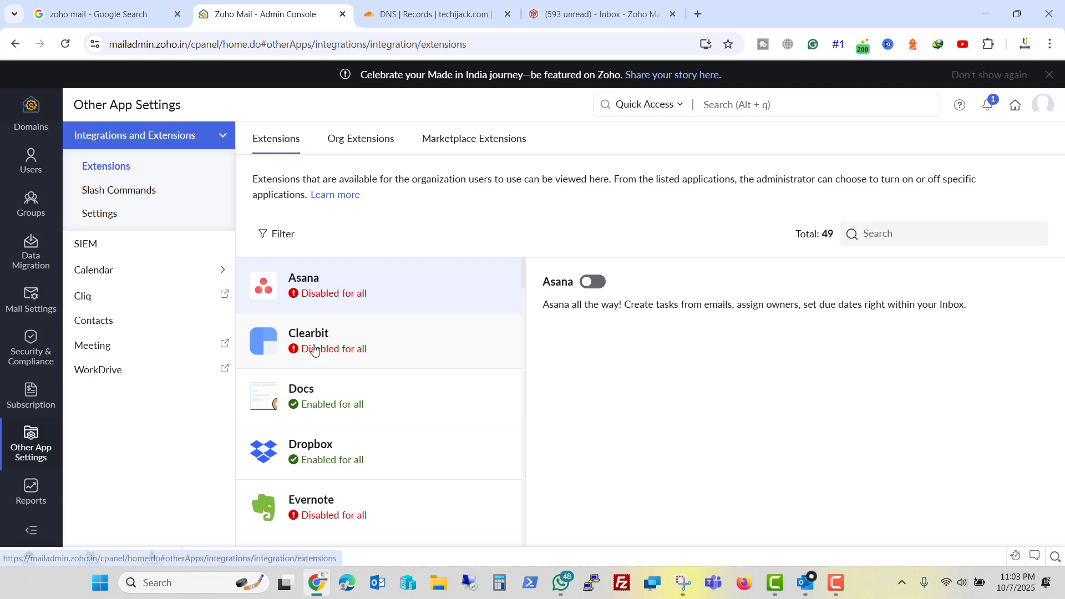
Check techijack.com's MX status, verify its SPF record, and confirm the zmail DKIM selector.
{"action": "left_click", "coordinate": [31, 117]}
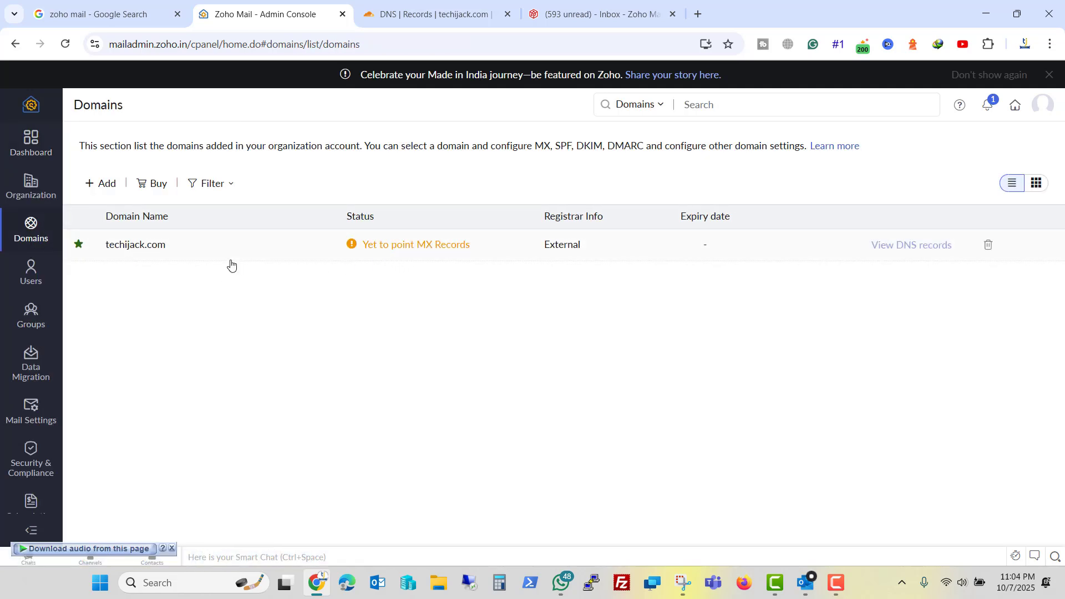
{"action": "left_click", "coordinate": [915, 247]}
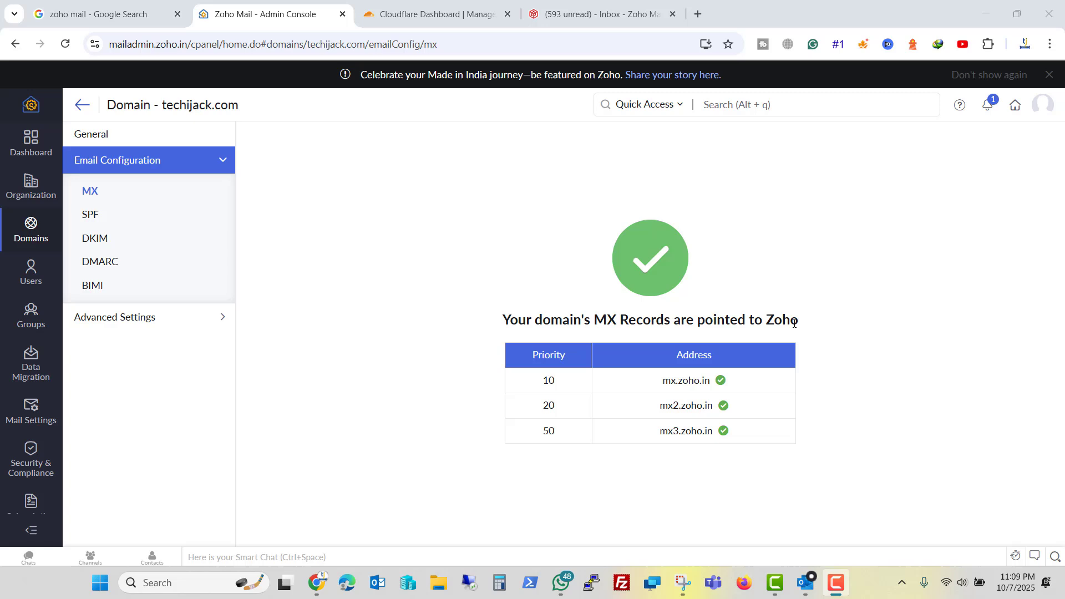
{"action": "left_click", "coordinate": [123, 216]}
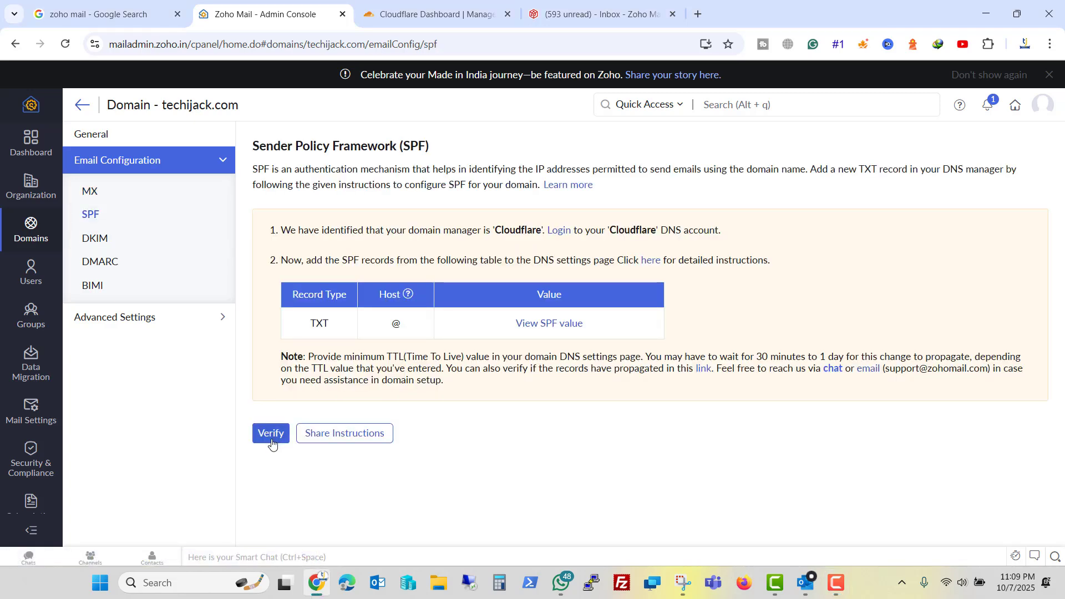
{"action": "left_click", "coordinate": [265, 438]}
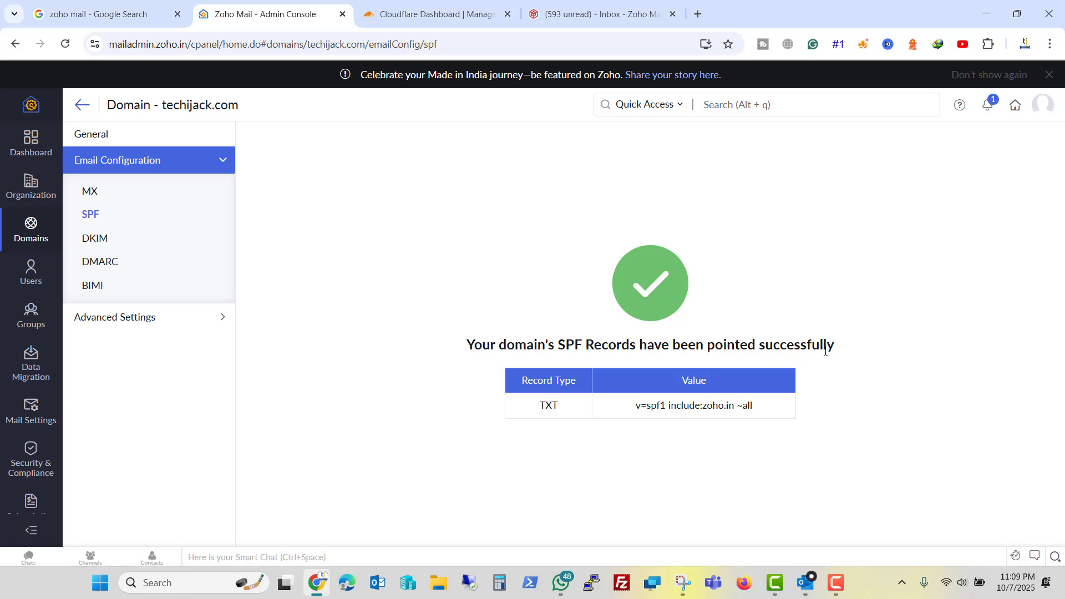
{"action": "left_click", "coordinate": [102, 237]}
{"action": "left_click_drag", "start_coordinate": [533, 337], "coordinate": [764, 349]}
{"action": "left_click", "coordinate": [801, 299]}
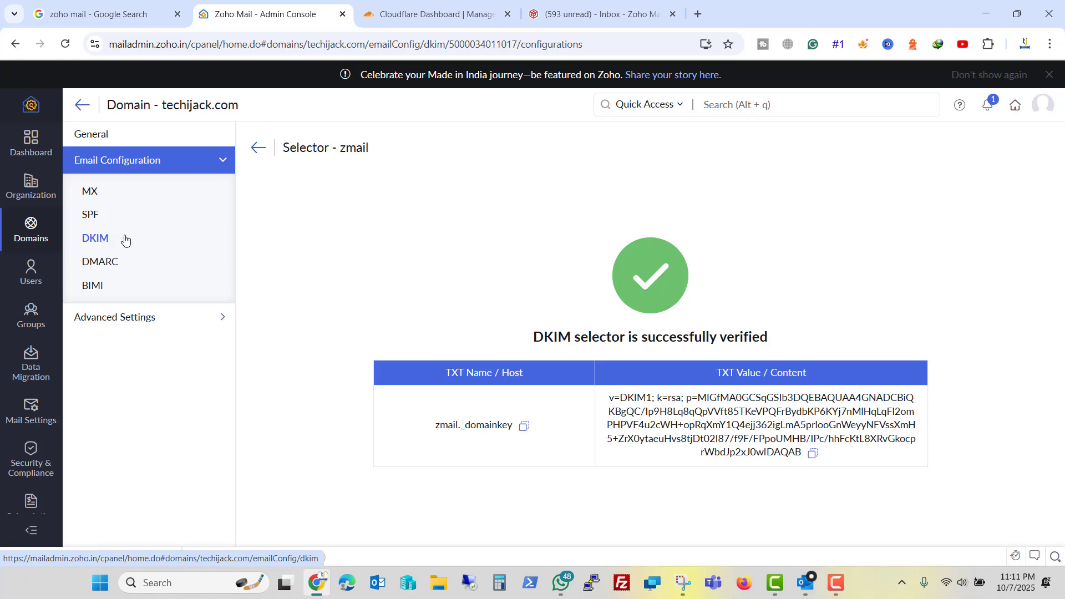
Send the 'hi first test mail' draft to Gmail and check its arrival there.
{"action": "key", "text": "alt+Tab"}
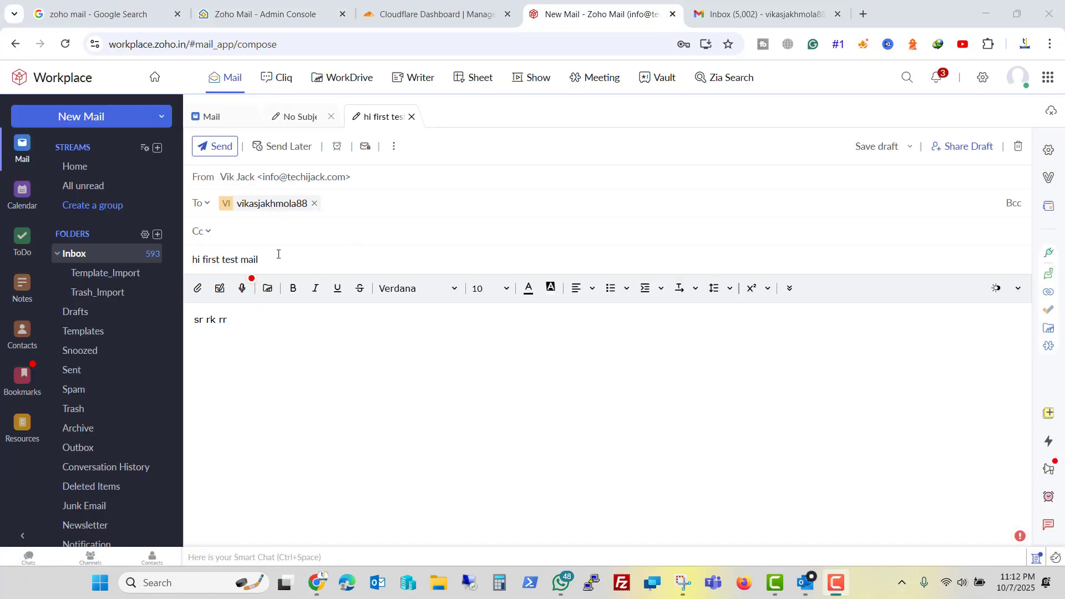
{"action": "left_click", "coordinate": [211, 153]}
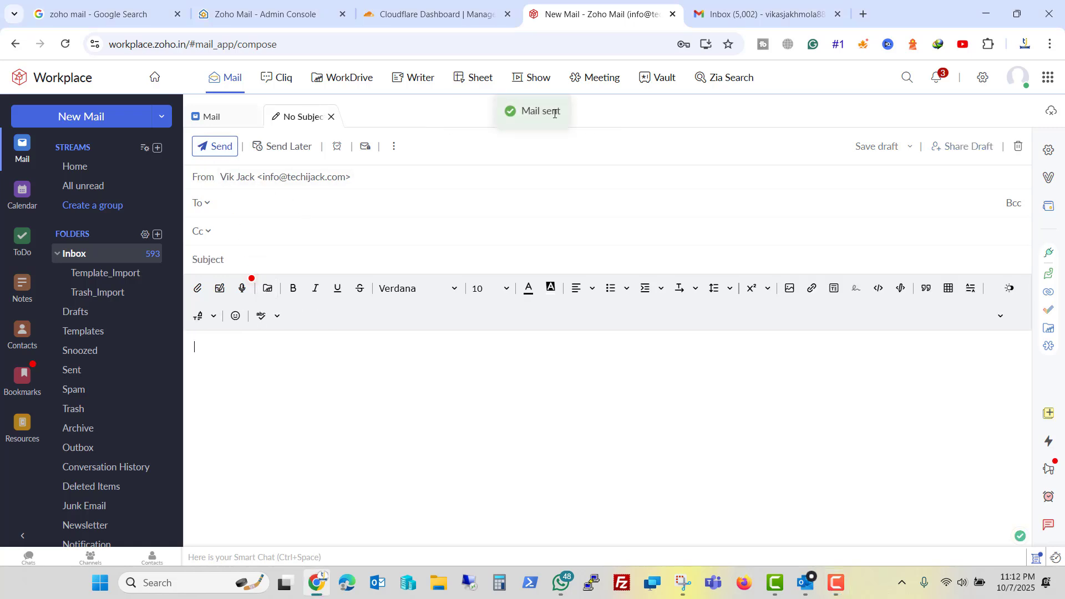
{"action": "left_click", "coordinate": [774, 14]}
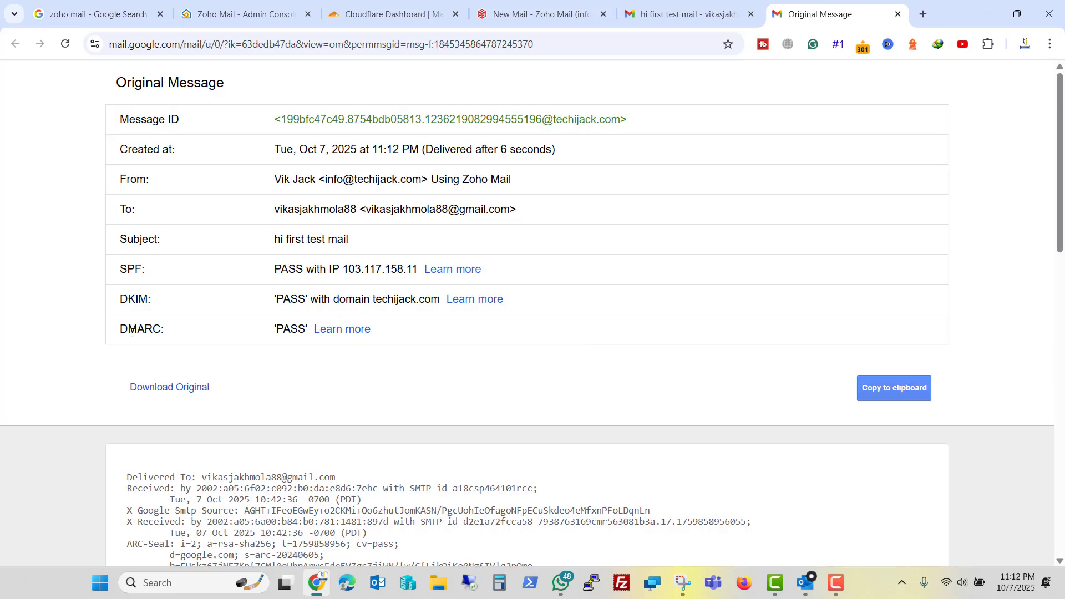
Reply 'recvd' to the test mail from Gmail and return to Zoho Mail.
{"action": "left_click", "coordinate": [898, 14]}
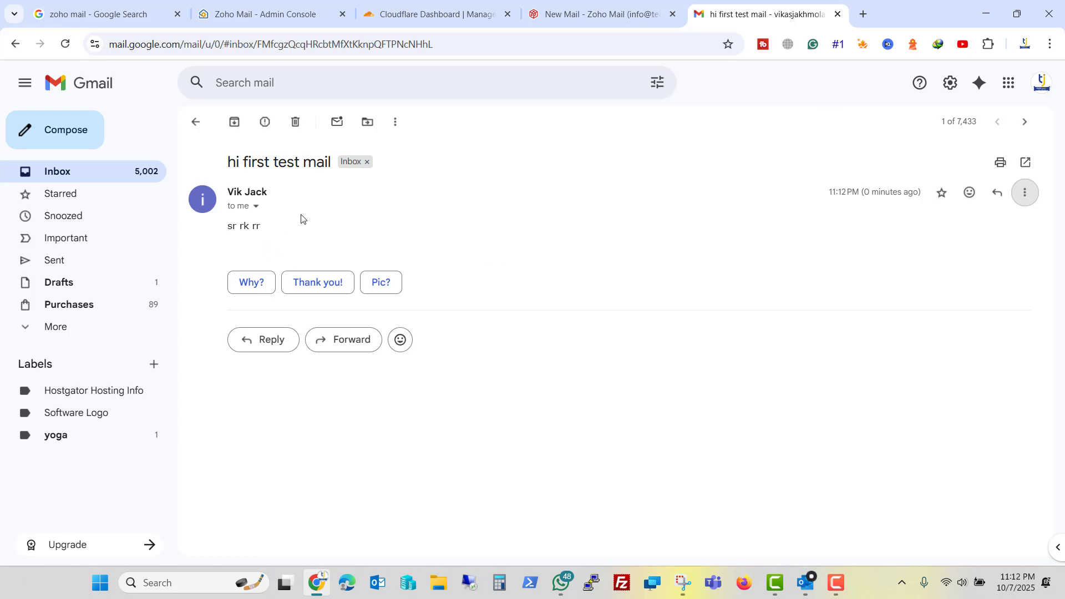
{"action": "left_click", "coordinate": [271, 346]}
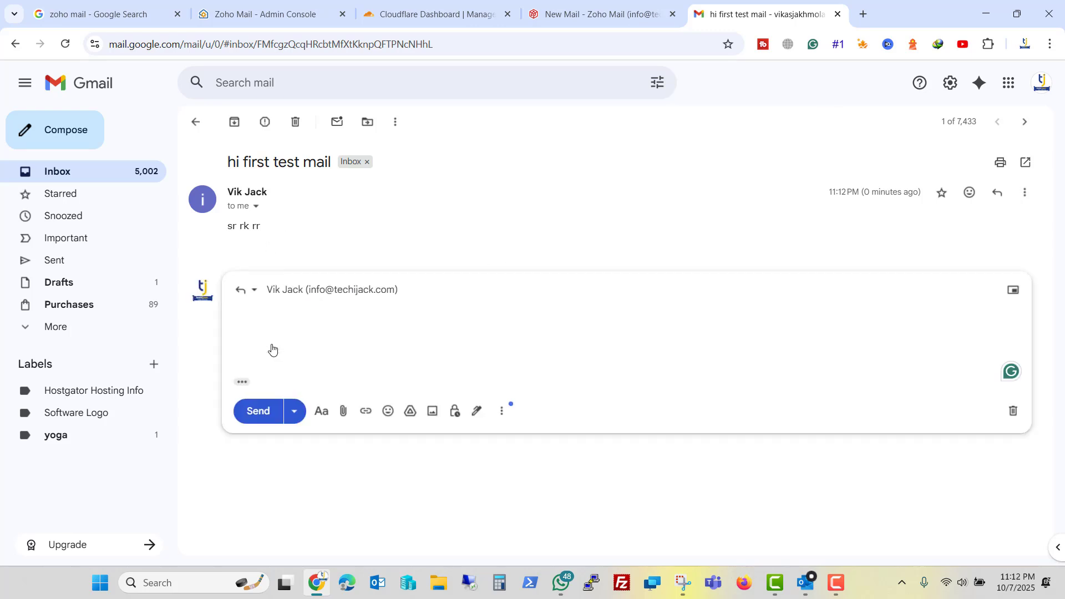
{"action": "type", "text": "recvd"}
{"action": "left_click", "coordinate": [255, 412]}
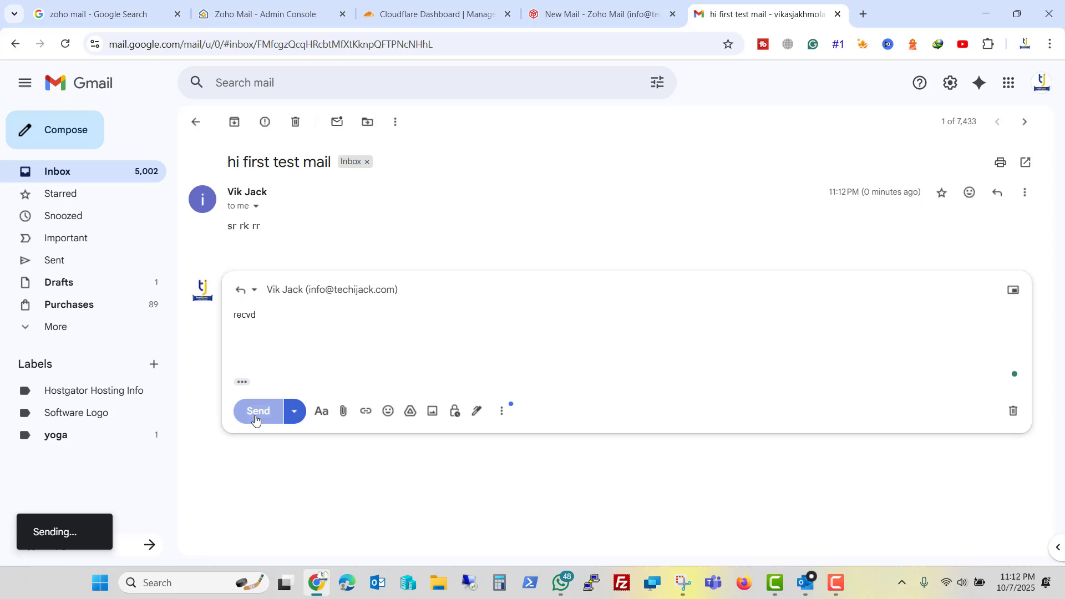
{"action": "left_click", "coordinate": [585, 18]}
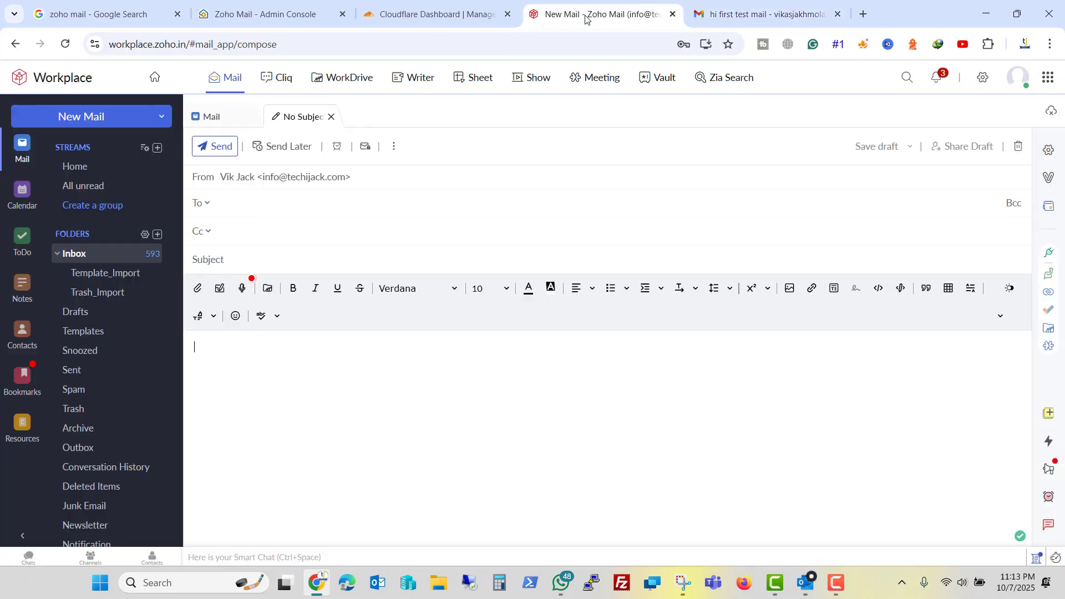
Open the 'Re: hi first test mail' thread in the Zoho inbox to see the recvd reply.
{"action": "left_click", "coordinate": [76, 256]}
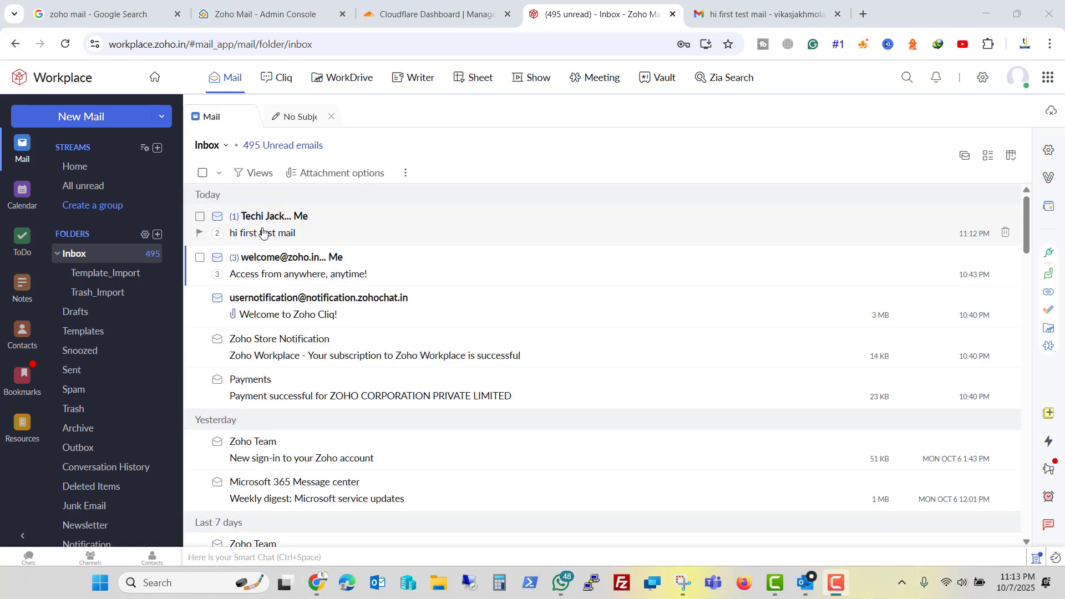
{"action": "double_click", "coordinate": [518, 269]}
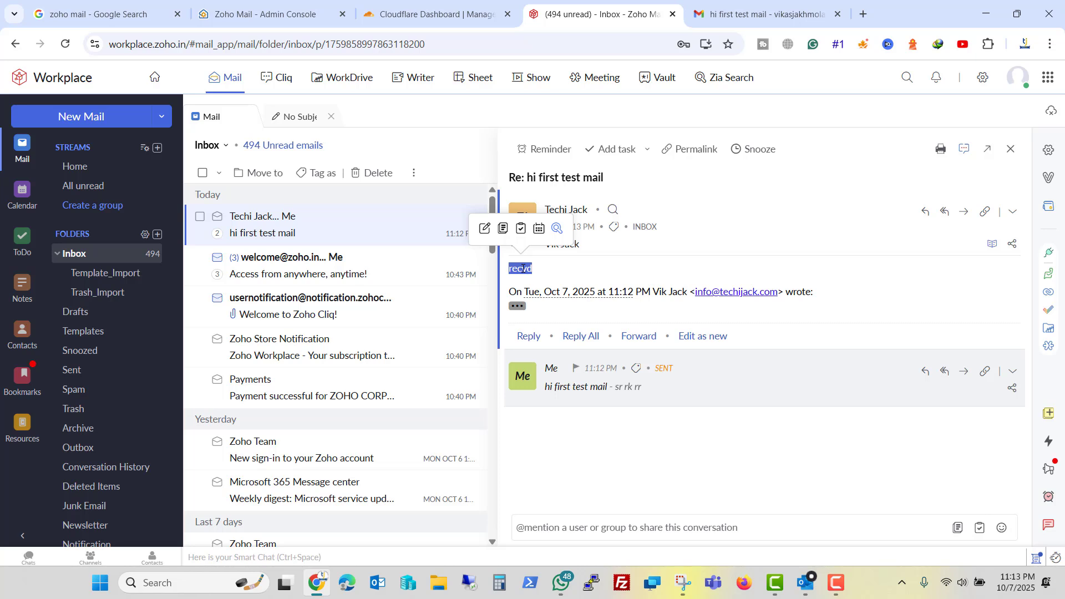
{"action": "key", "text": "alt+Tab"}
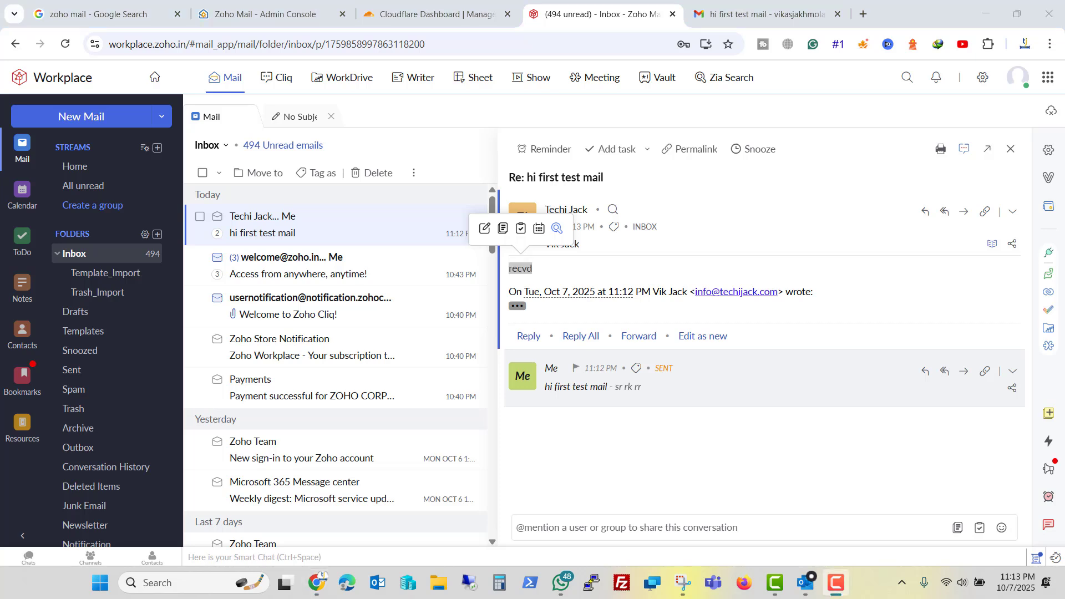